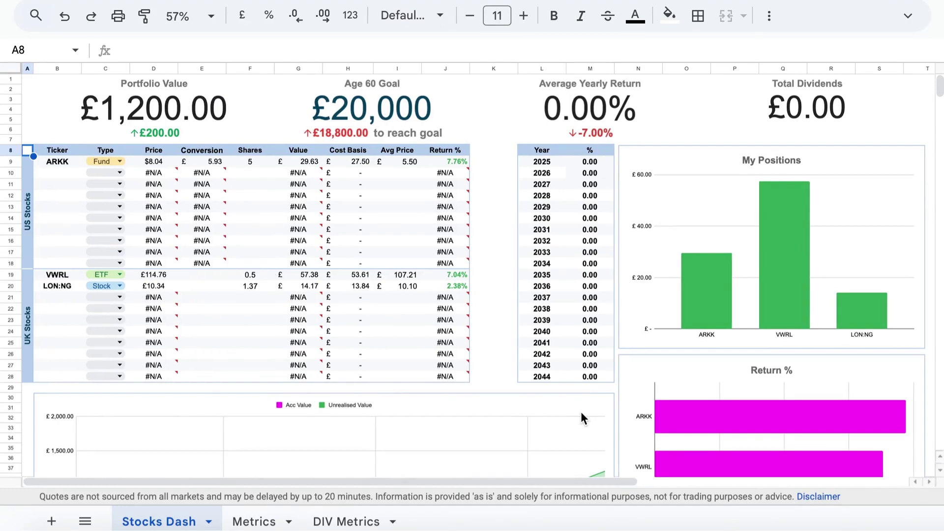
pyautogui.click(73, 150)
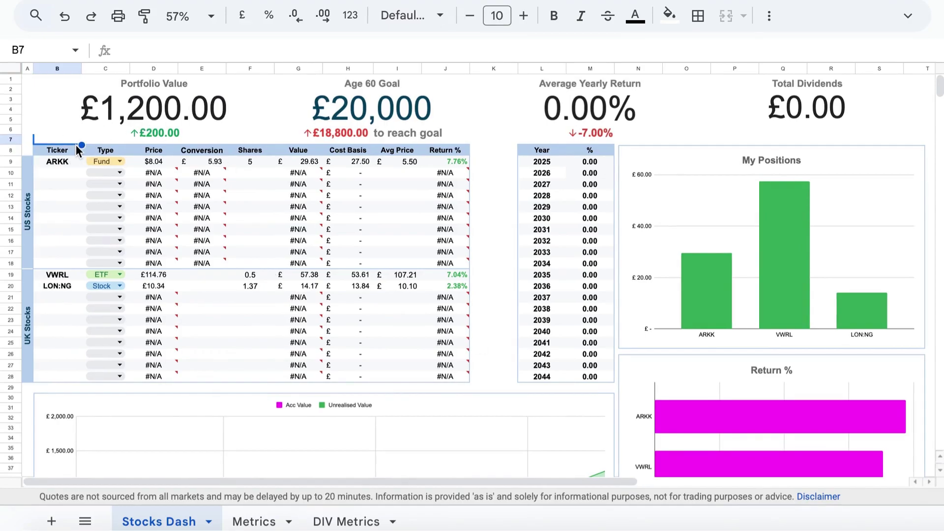
pyautogui.click(105, 150)
pyautogui.press('Right')
pyautogui.press('Right')
pyautogui.press('Right')
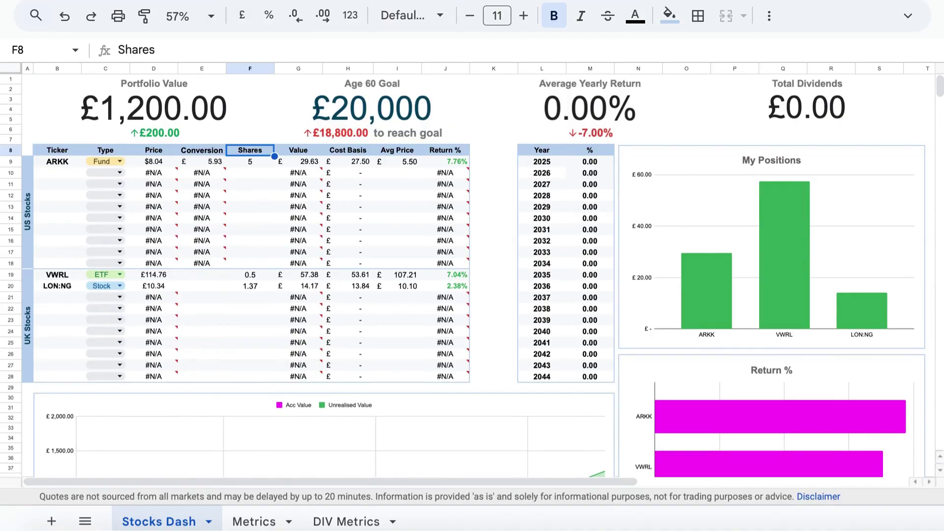
pyautogui.press('Right')
pyautogui.press('Right')
pyautogui.press('Right')
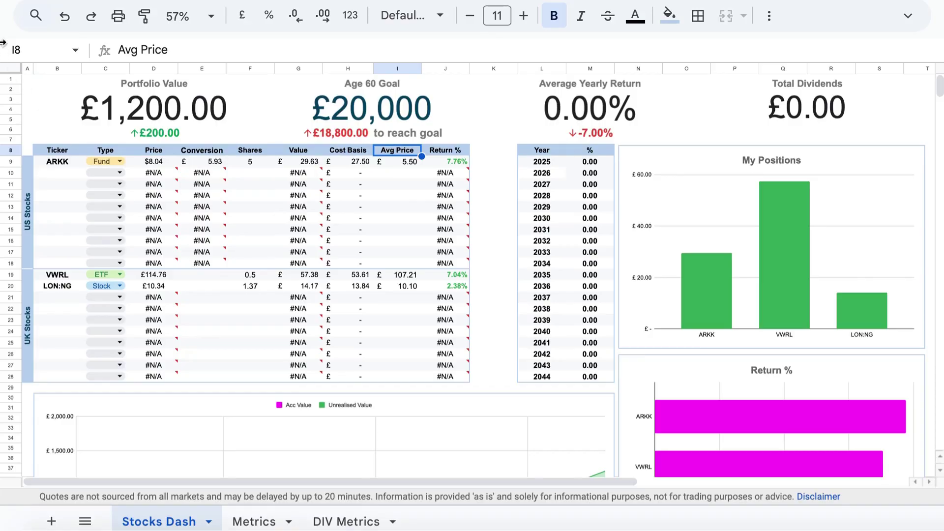
pyautogui.click(28, 195)
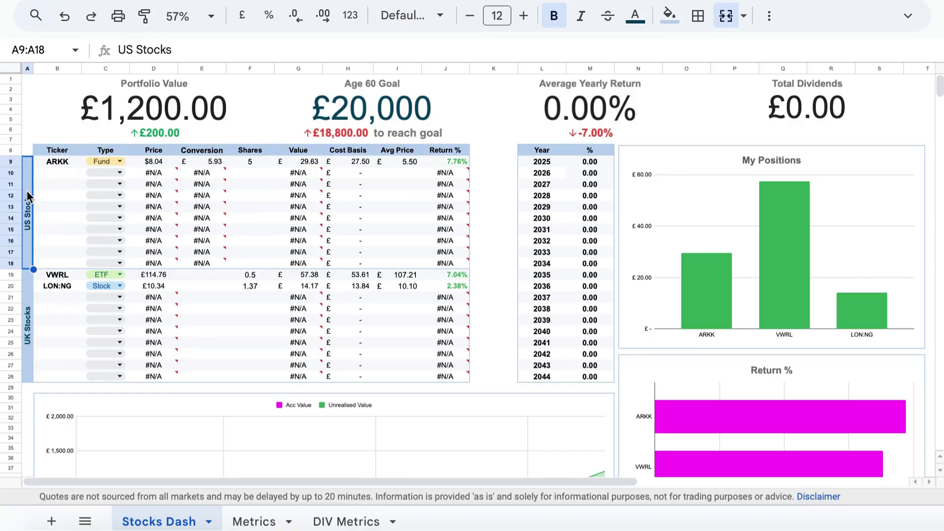
pyautogui.hotkey('shift', 'Down')
pyautogui.hotkey('shift', 'Up')
pyautogui.click(63, 172)
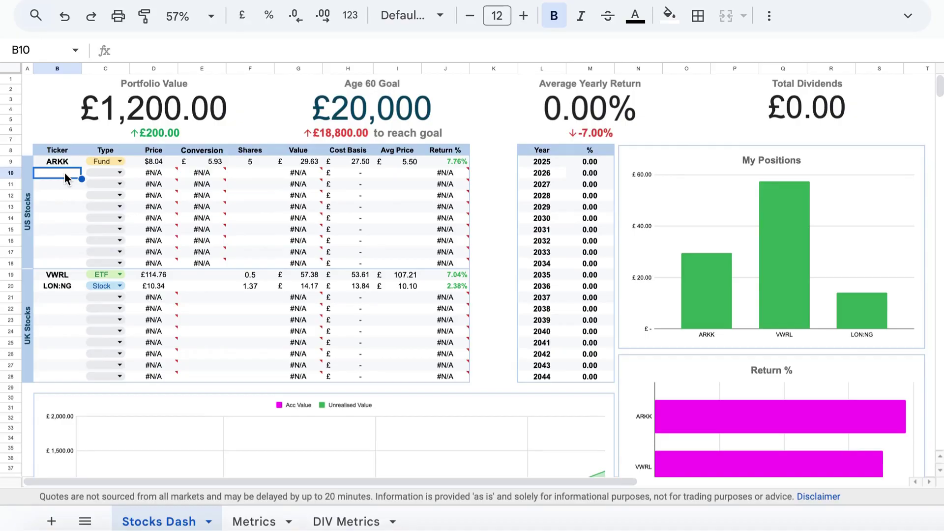
# Enter AAPL as the new US Stocks ticker in B10 and set its type to Stock.
pyautogui.write('AAPL')
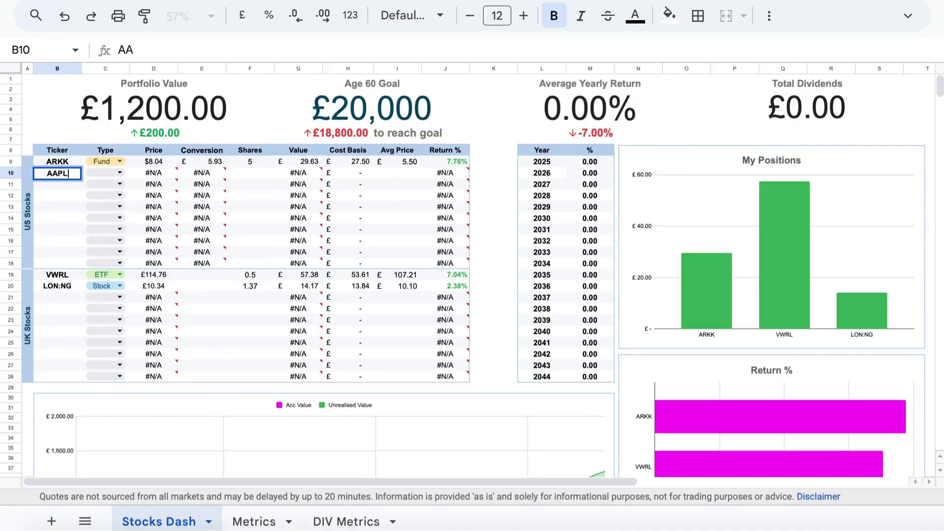
pyautogui.press('Tab')
pyautogui.press('Return')
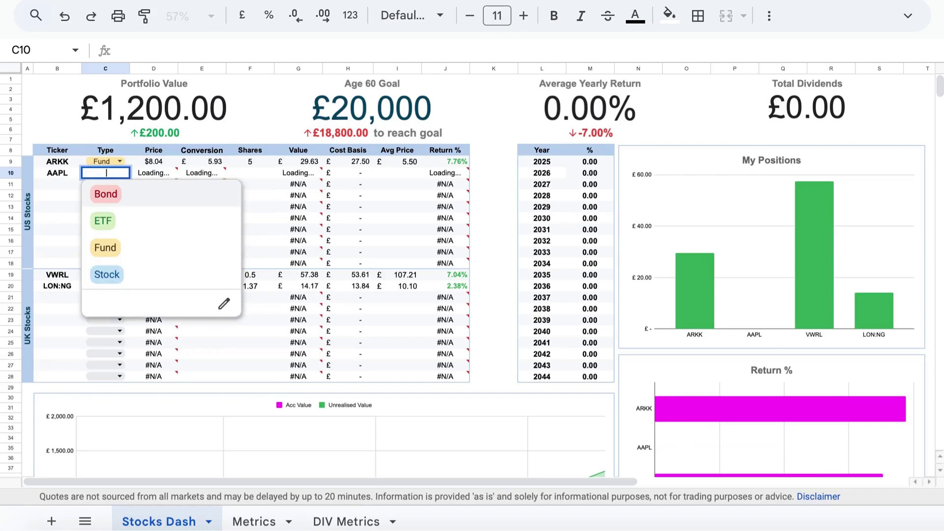
pyautogui.click(103, 271)
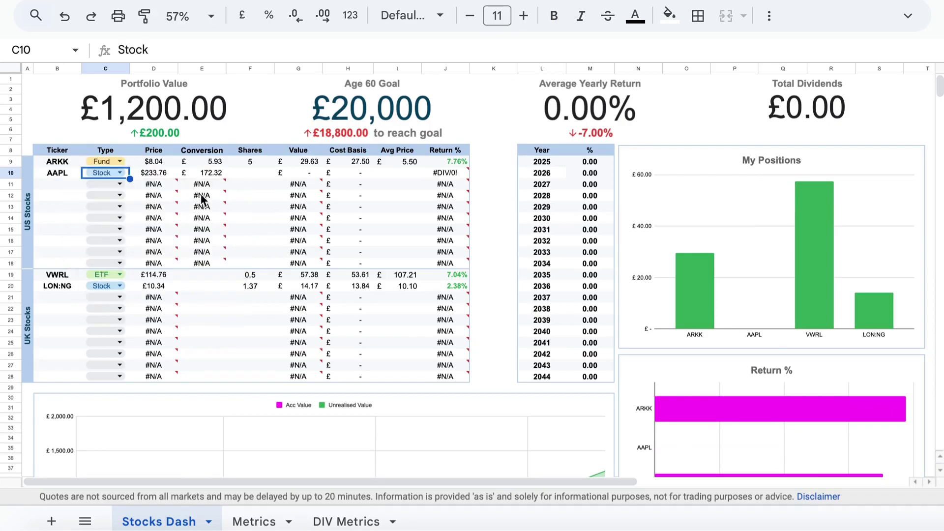
pyautogui.moveTo(205, 192)
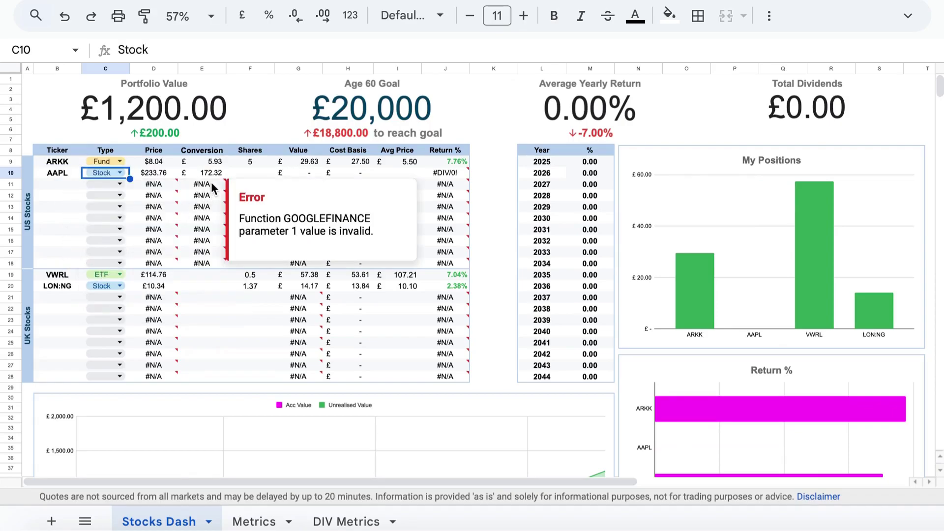
pyautogui.click(211, 172)
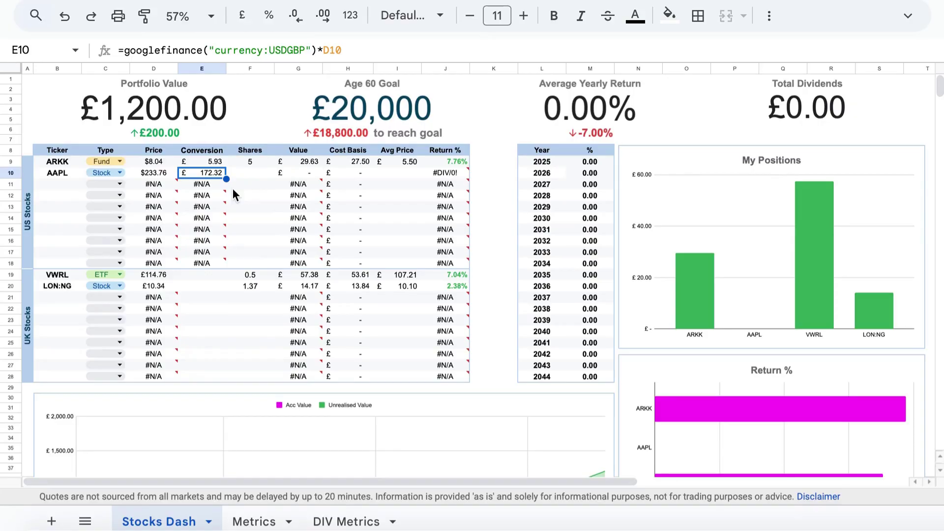
# Give AAPL 4 shares and an average price of 100.
pyautogui.press('Right')
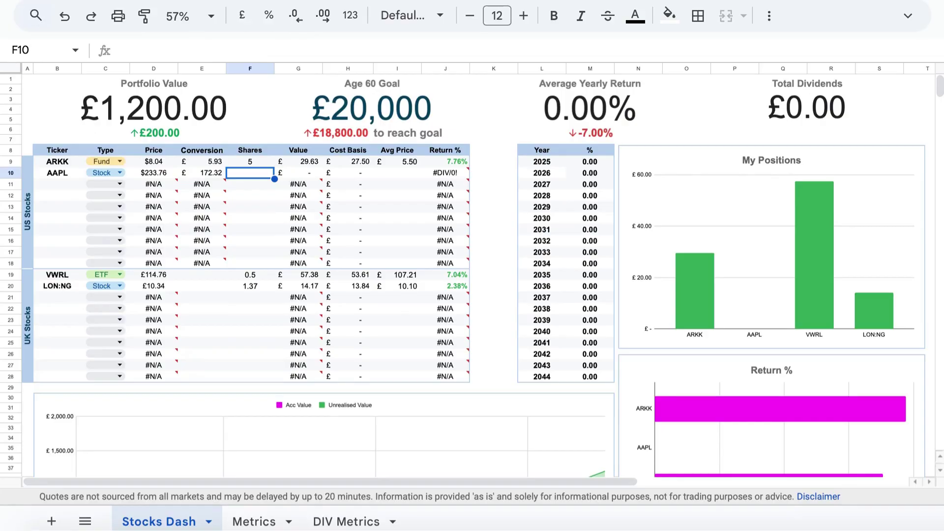
pyautogui.write('4')
pyautogui.press('Right')
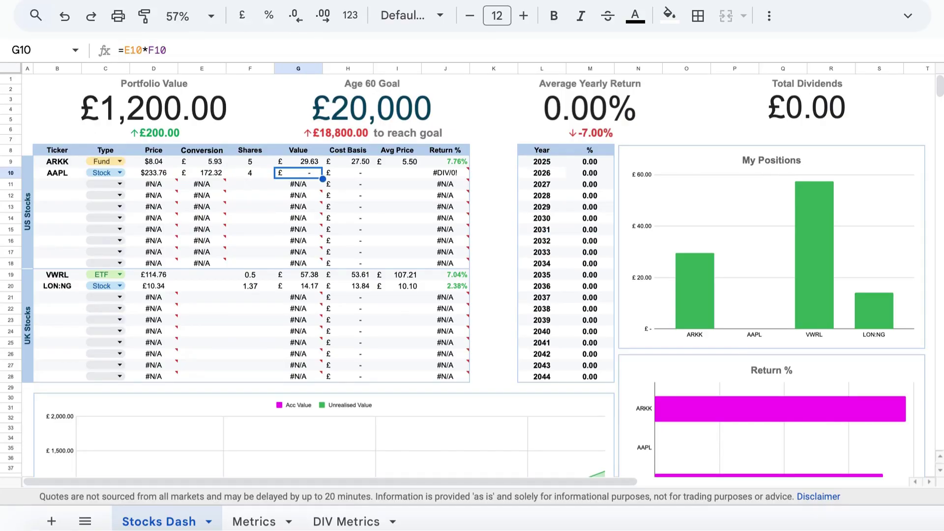
pyautogui.press('Right')
pyautogui.press('Right')
pyautogui.press('Right')
pyautogui.press('Right')
pyautogui.press('Left')
pyautogui.press('Left')
pyautogui.write('100')
pyautogui.press('Return')
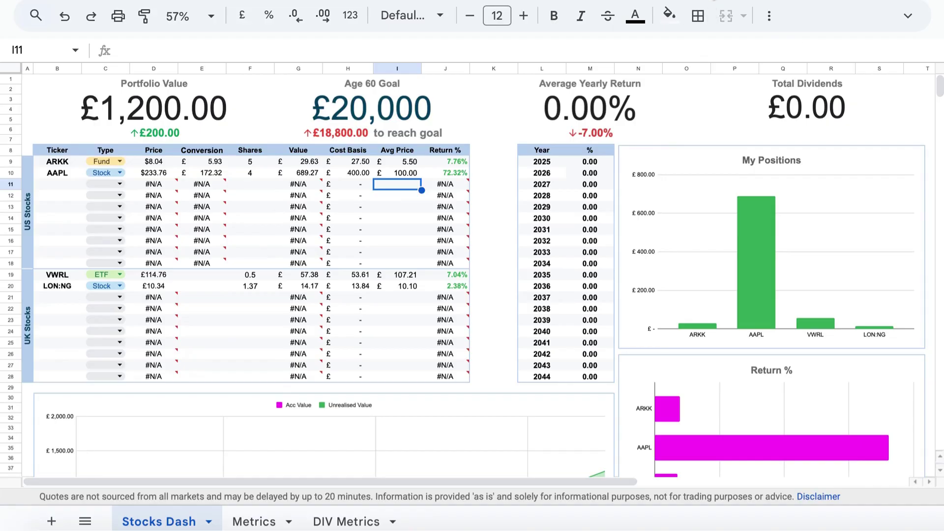
# Note VWRL's £114.76 quote and National Grid's GBX 1,034.00 price in Google Finance.
pyautogui.click(639, 0)
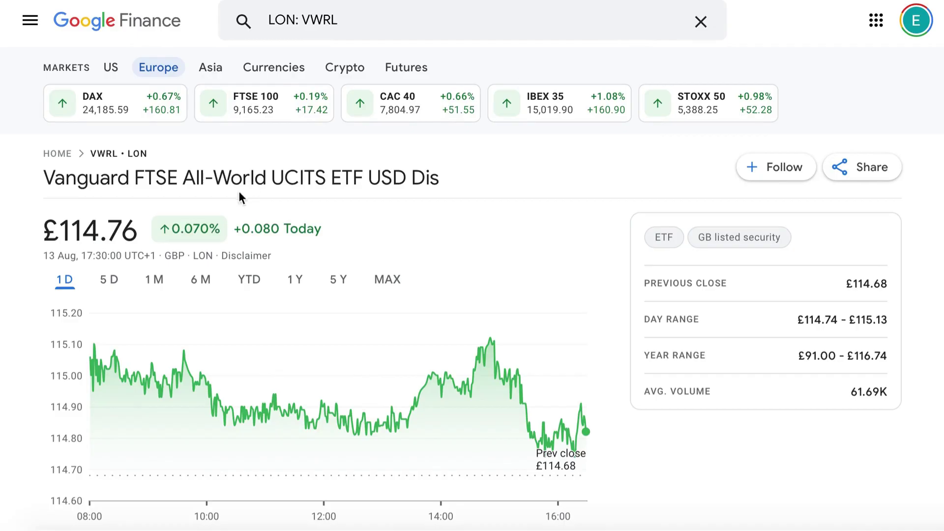
pyautogui.click(33, 227)
pyautogui.moveTo(33, 228); pyautogui.dragTo(135, 237)
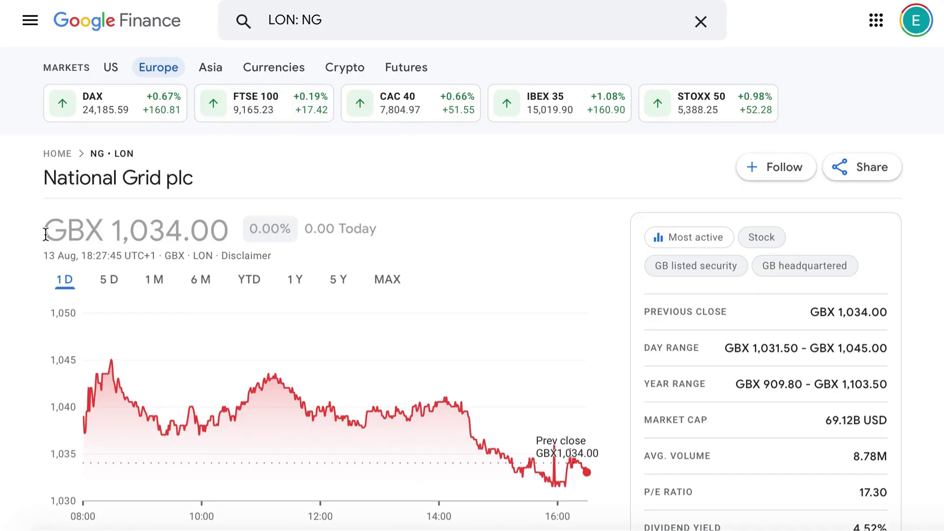
pyautogui.moveTo(45, 234); pyautogui.dragTo(222, 231)
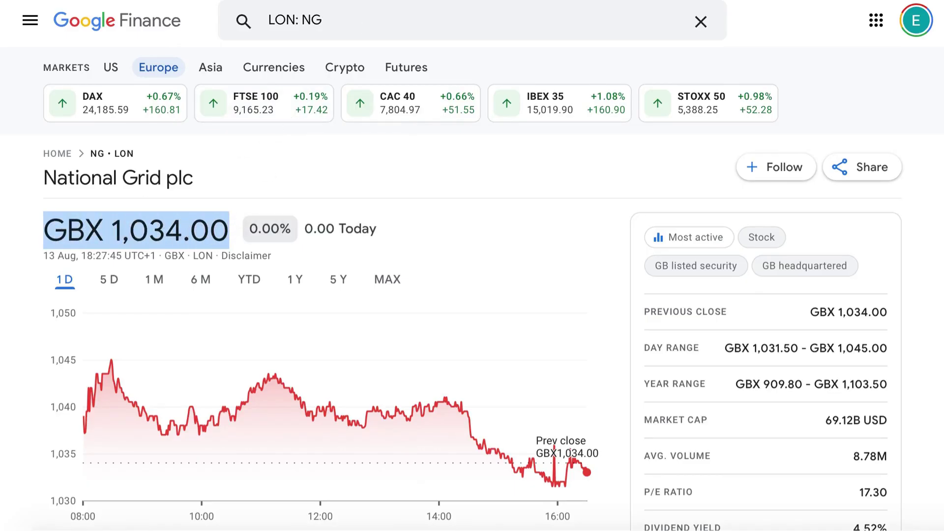
# Enter the row 21 ticker in Sheets, correcting NG and LONG:NG to LON:NG.
pyautogui.click(426, 0)
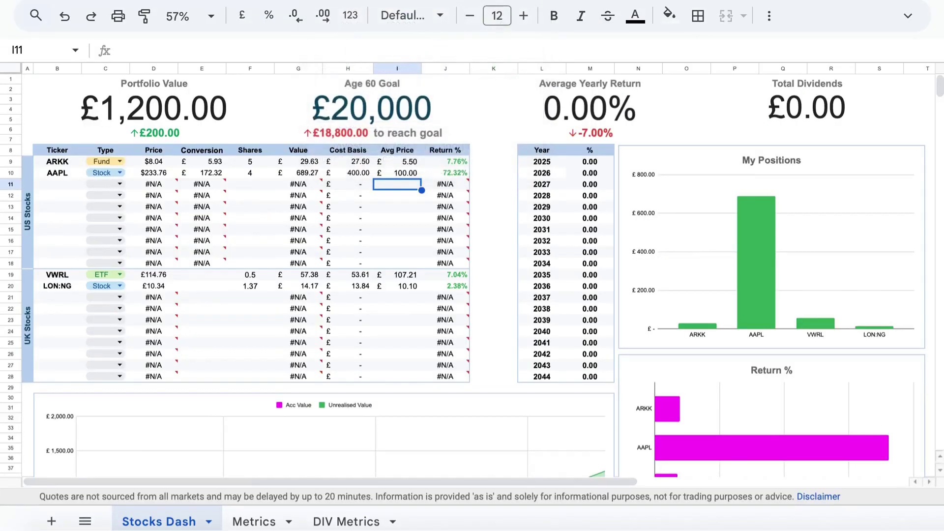
pyautogui.click(62, 297)
pyautogui.write('NG')
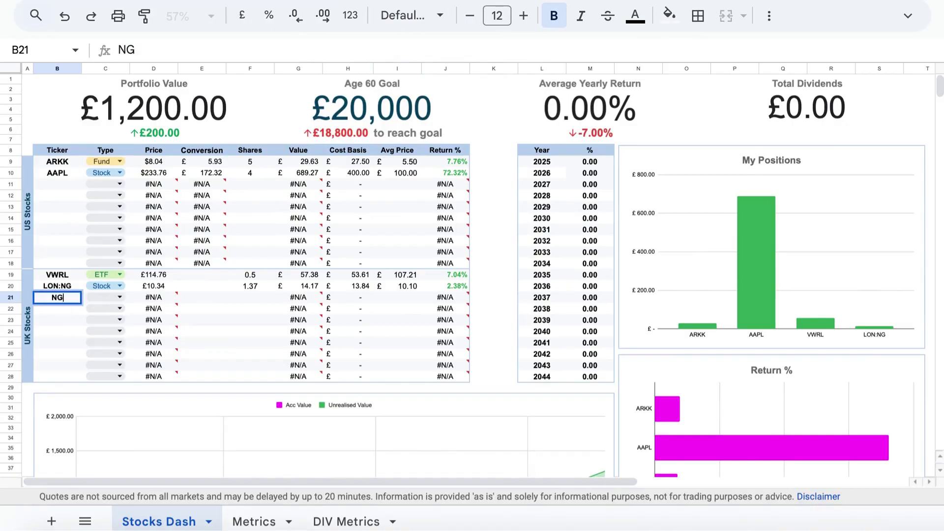
pyautogui.press('Return')
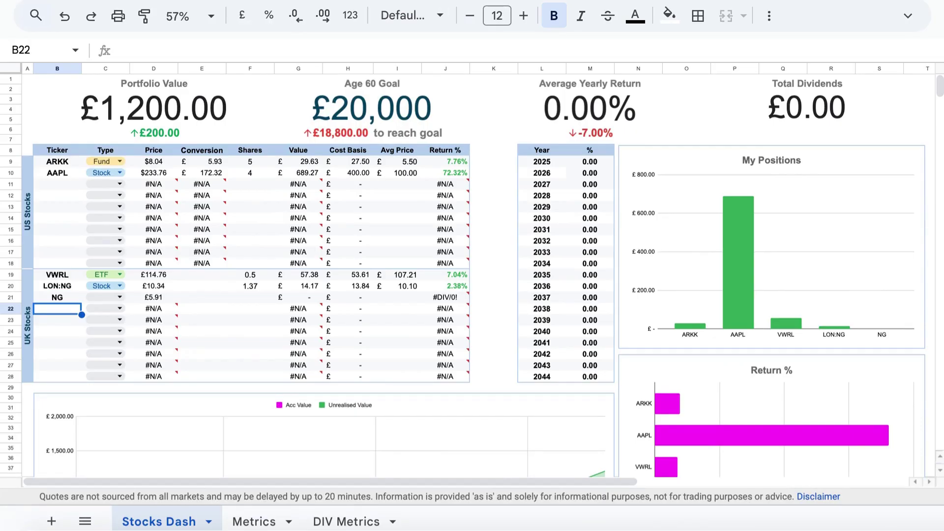
pyautogui.click(57, 298)
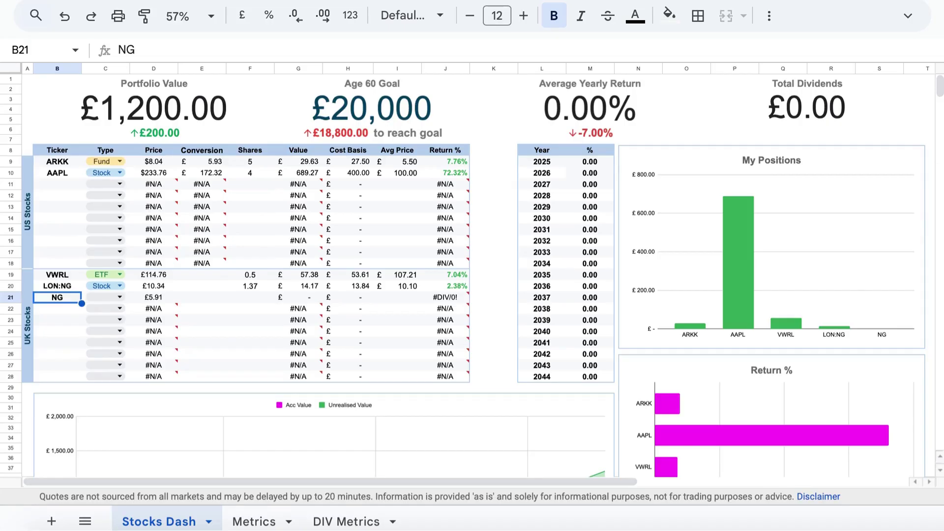
pyautogui.write('LONG:NG')
pyautogui.press('Return')
pyautogui.click(57, 297)
pyautogui.write('LON:NG')
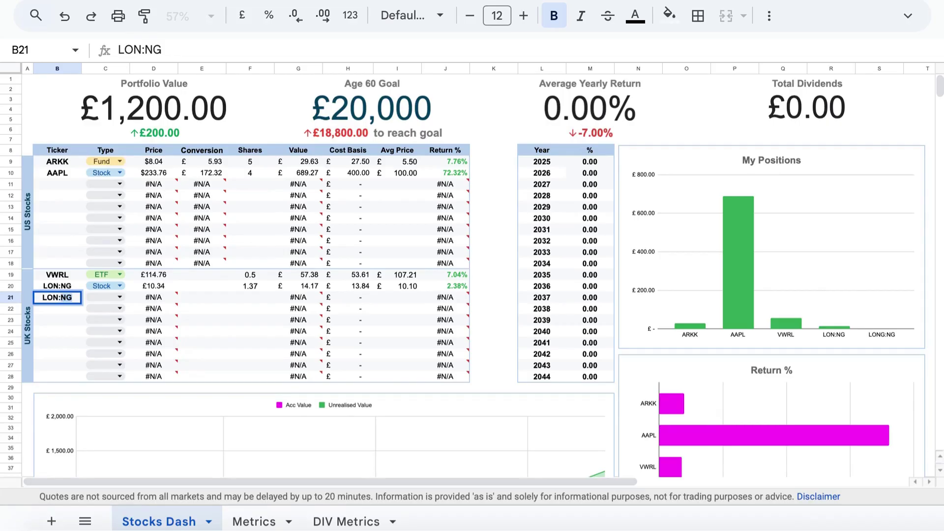
pyautogui.press('Return')
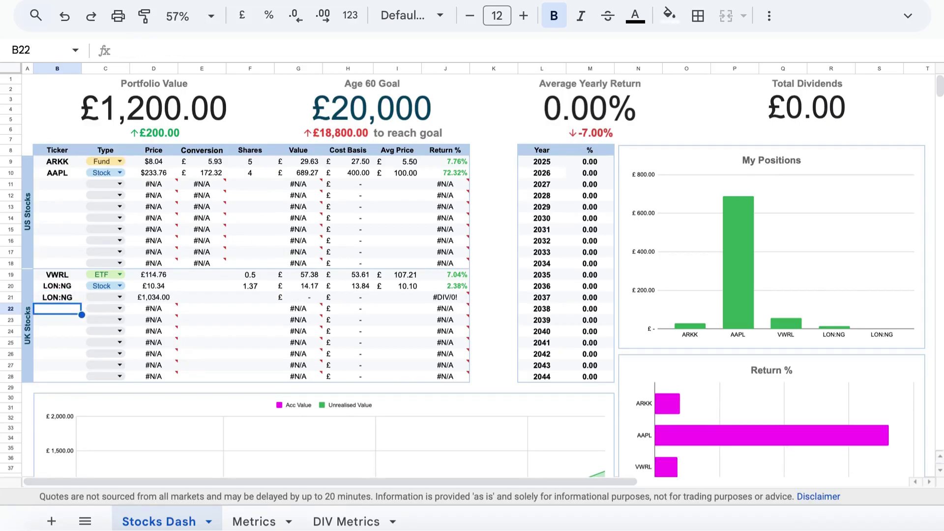
# Append /100 to the LON:NG price formula to convert pence to pounds, comparing with VWRL's formula.
pyautogui.press('Up')
pyautogui.press('Right')
pyautogui.press('Right')
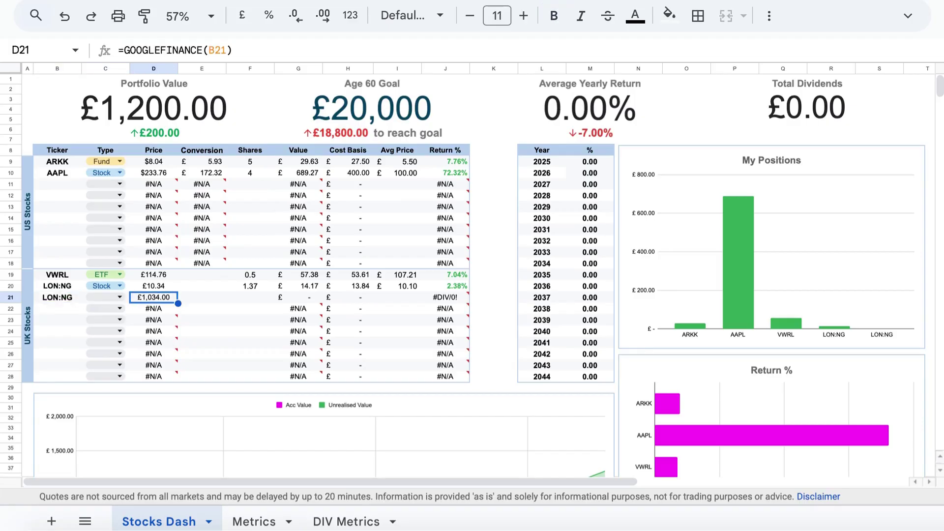
pyautogui.click(272, 44)
pyautogui.write('/100')
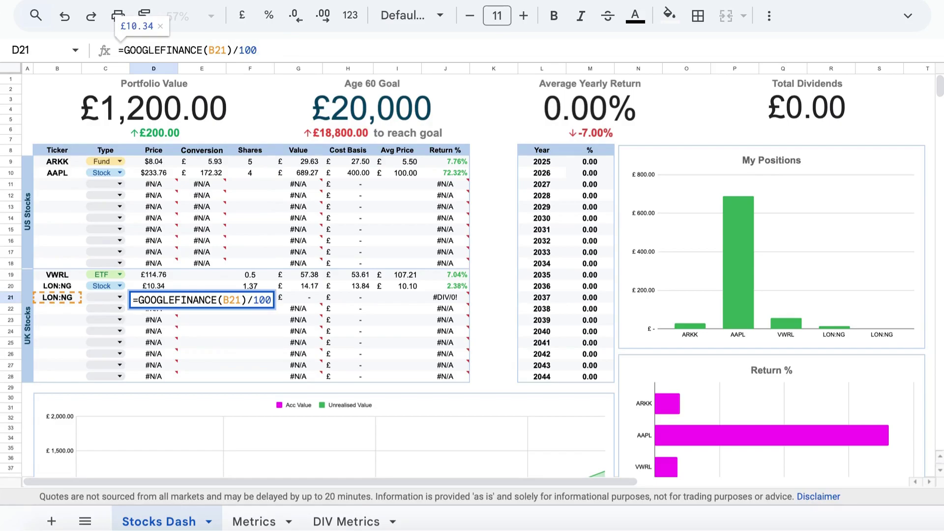
pyautogui.press('Return')
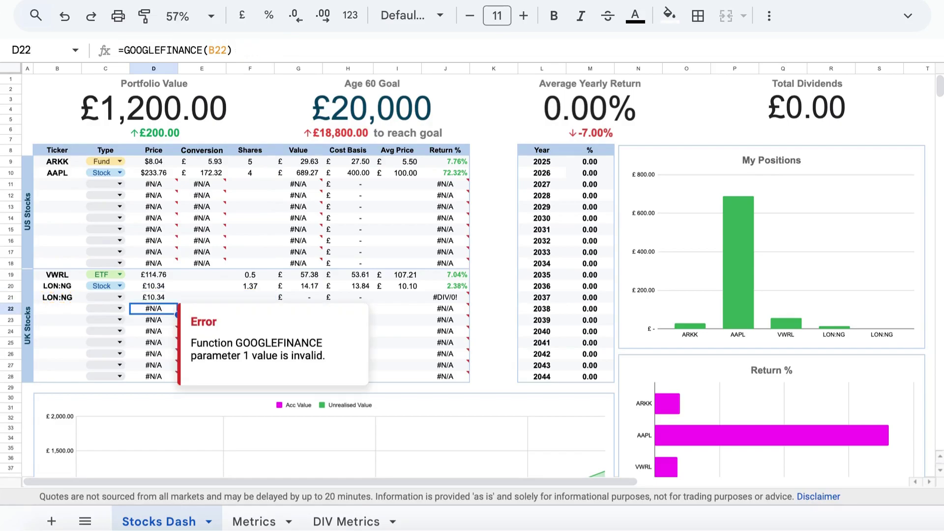
pyautogui.click(153, 297)
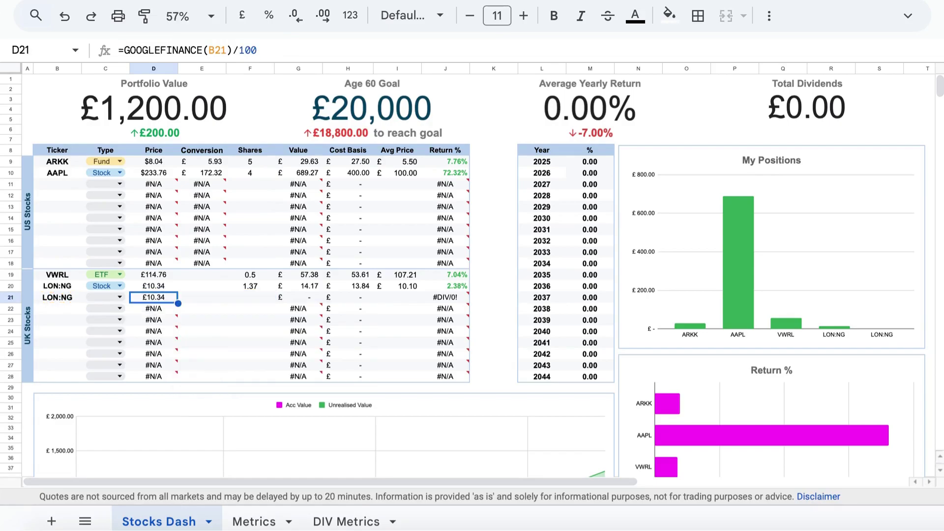
pyautogui.press('Up')
pyautogui.press('Up')
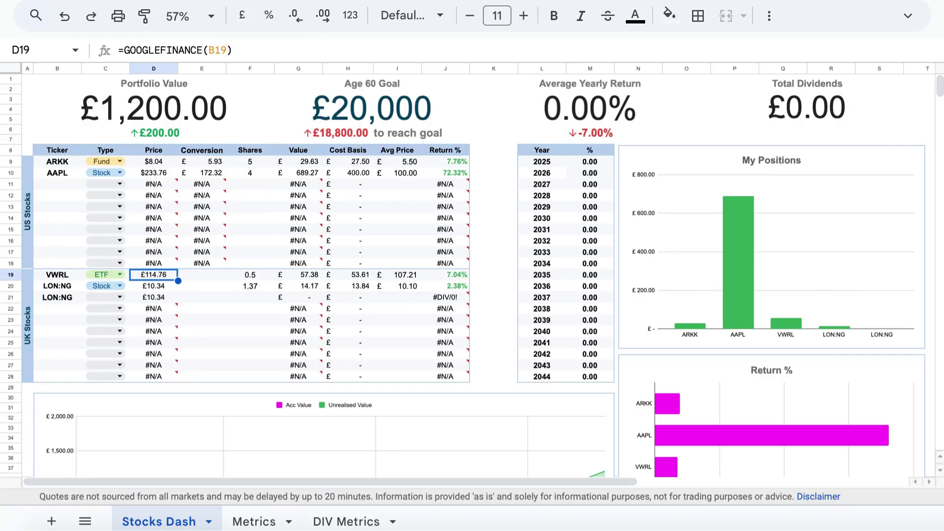
pyautogui.click(154, 297)
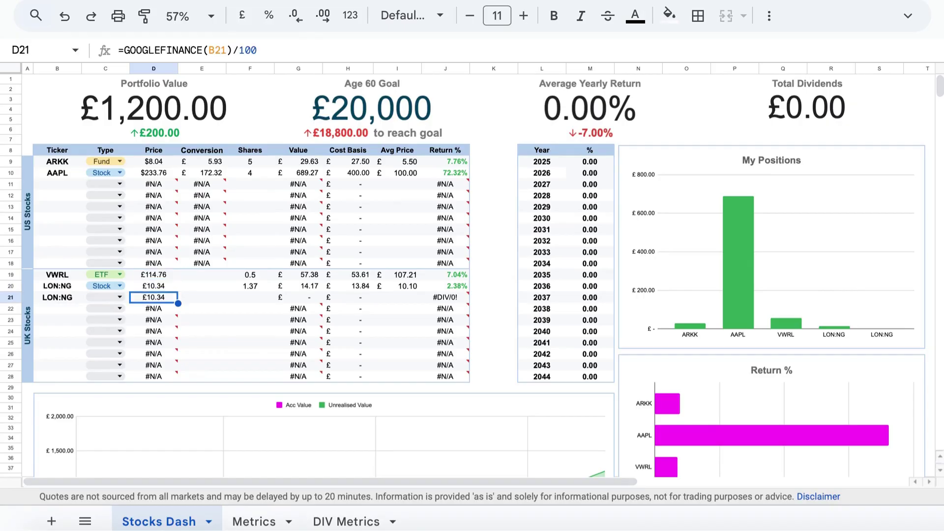
# Enter 50 shares and a 12.00 average price for the second LON:NG row.
pyautogui.click(201, 297)
pyautogui.click(250, 297)
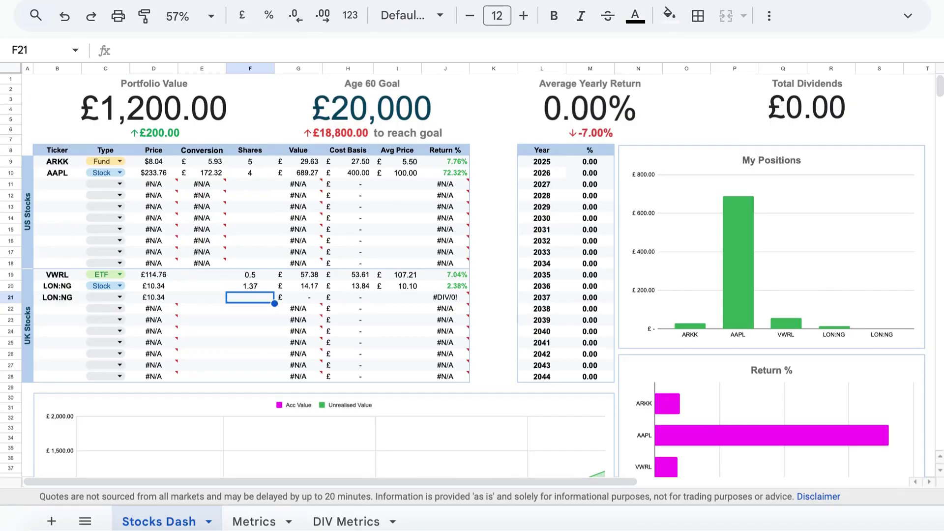
pyautogui.write('50')
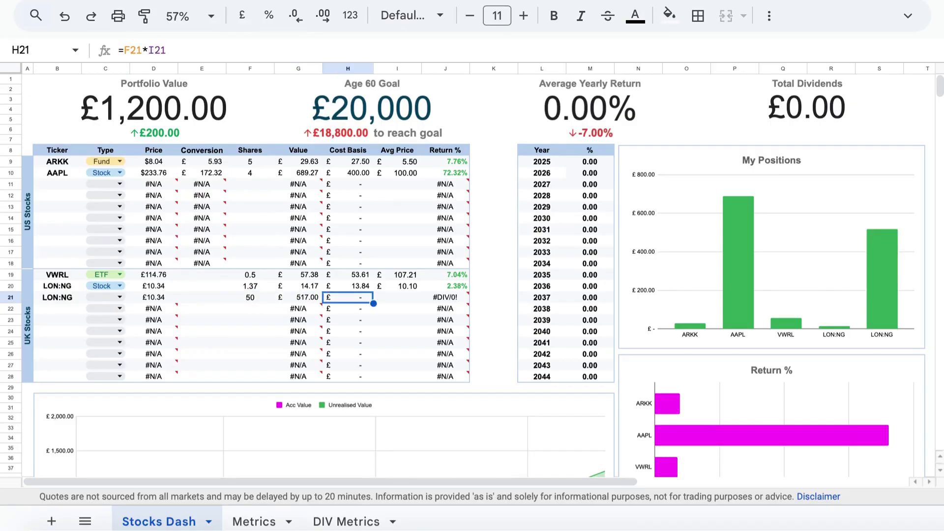
pyautogui.click(397, 297)
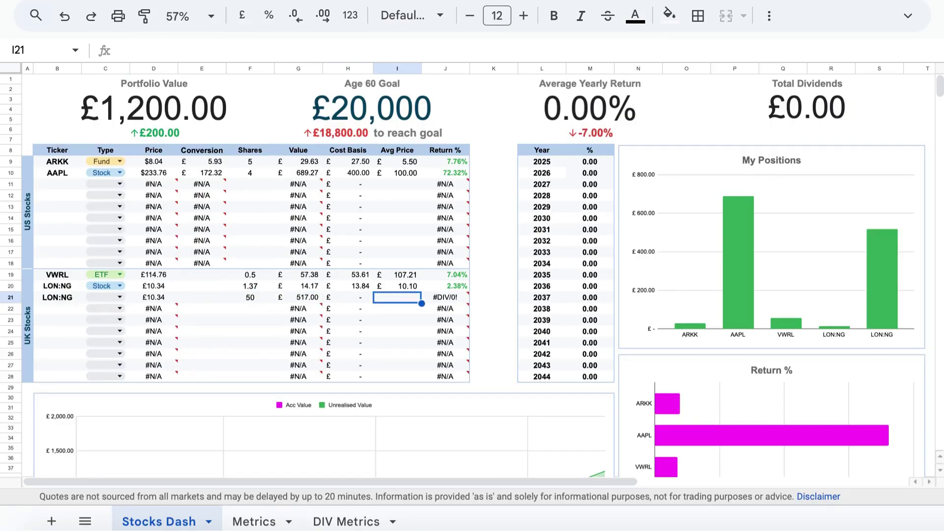
pyautogui.write('12')
pyautogui.press('Return')
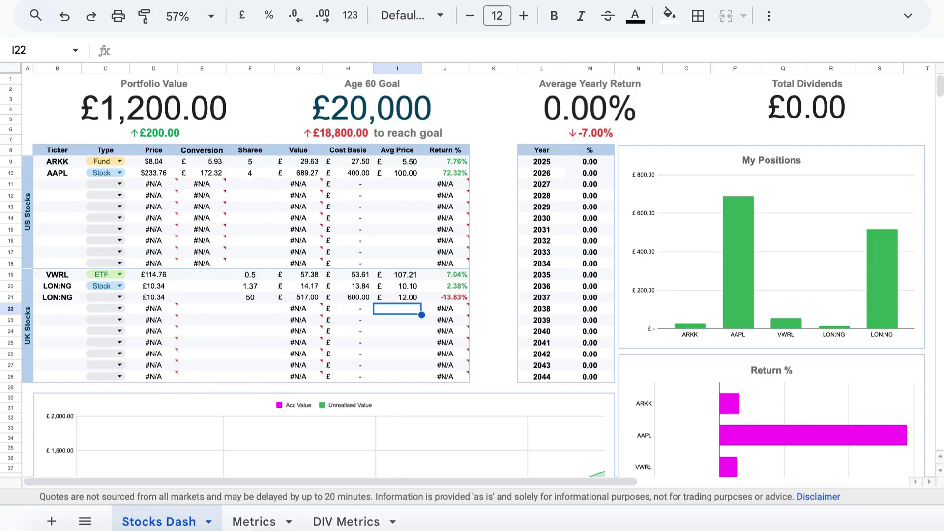
# Enter the 2025 monthly returns for January to March: 2.4, -3 and 4.
pyautogui.scroll(-10, 257, 225)
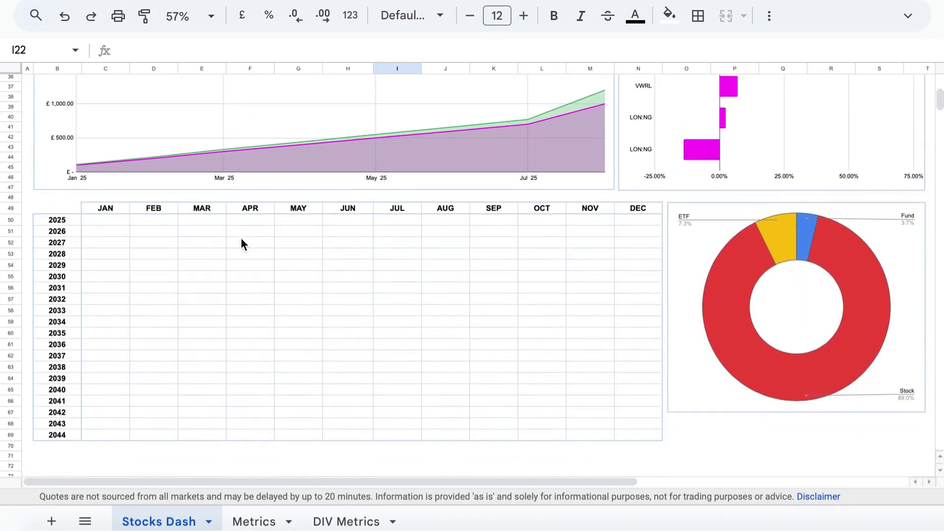
pyautogui.click(118, 226)
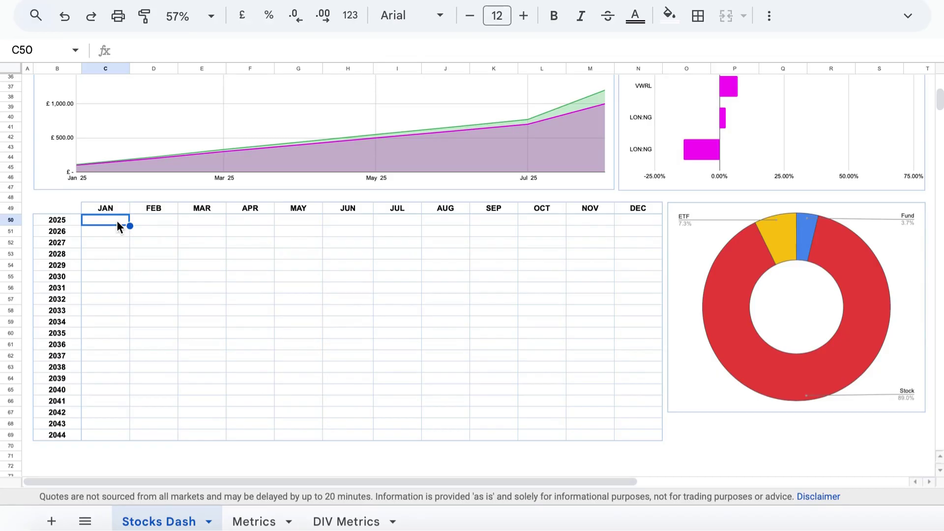
pyautogui.write('2.4')
pyautogui.press('Tab')
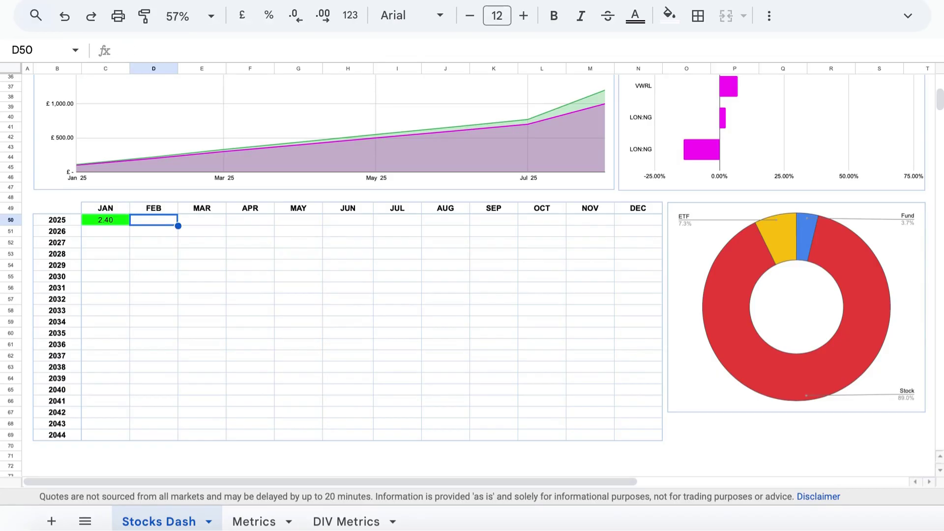
pyautogui.write('-3')
pyautogui.press('Tab')
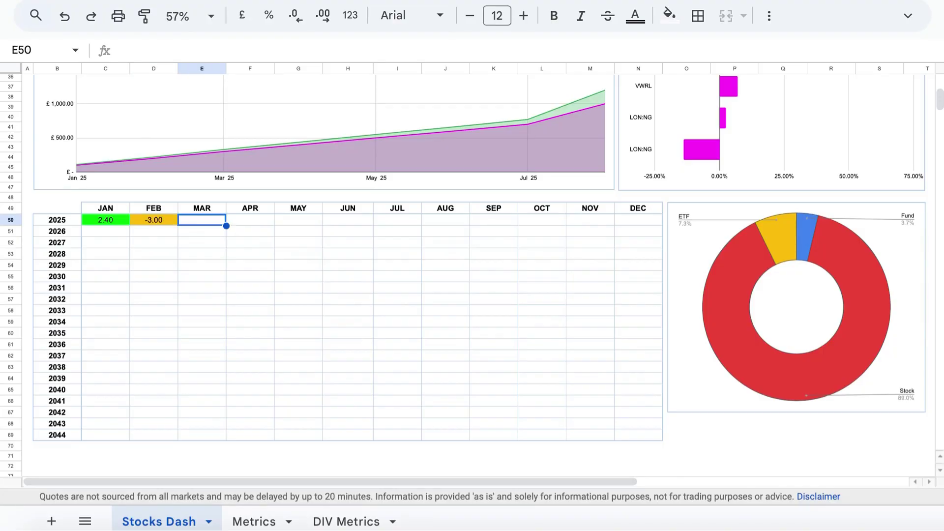
pyautogui.write('4')
pyautogui.press('Tab')
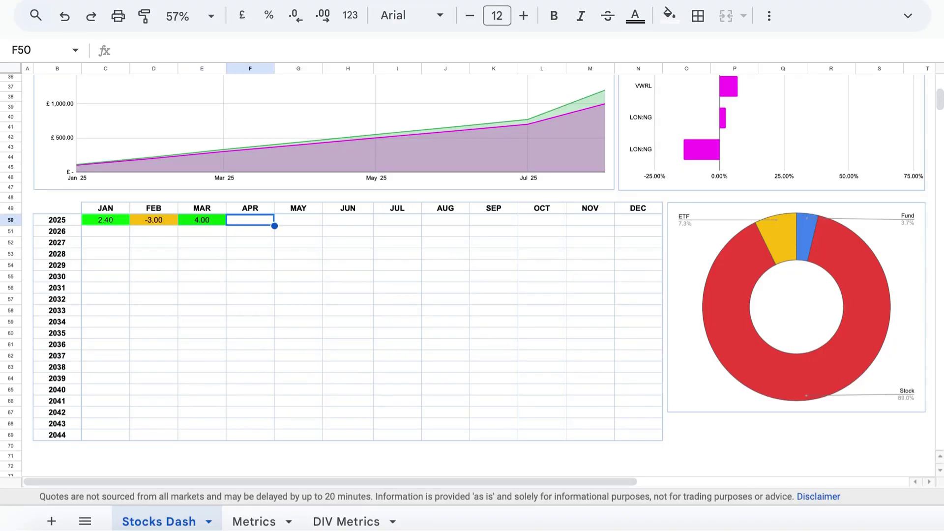
# Enter April's 1.1 and May's -0.8 returns, then check the 2025 yearly returns row.
pyautogui.write('1.1')
pyautogui.press('Tab')
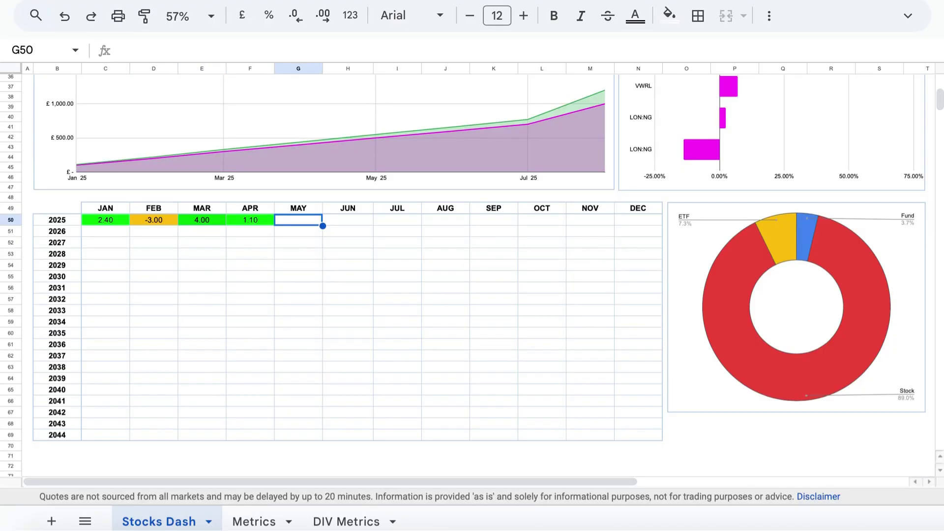
pyautogui.write('-0.8')
pyautogui.press('Return')
pyautogui.scroll(10, 472, 276)
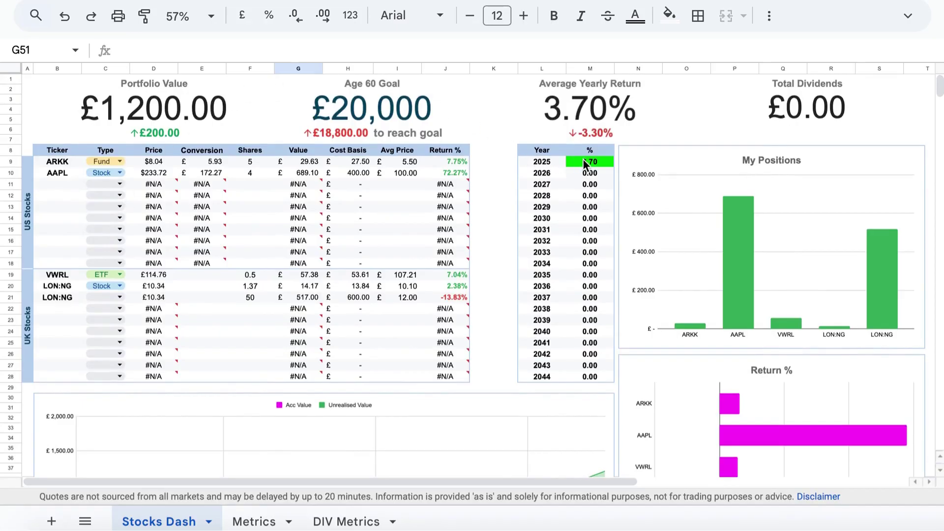
pyautogui.moveTo(548, 162); pyautogui.dragTo(583, 163)
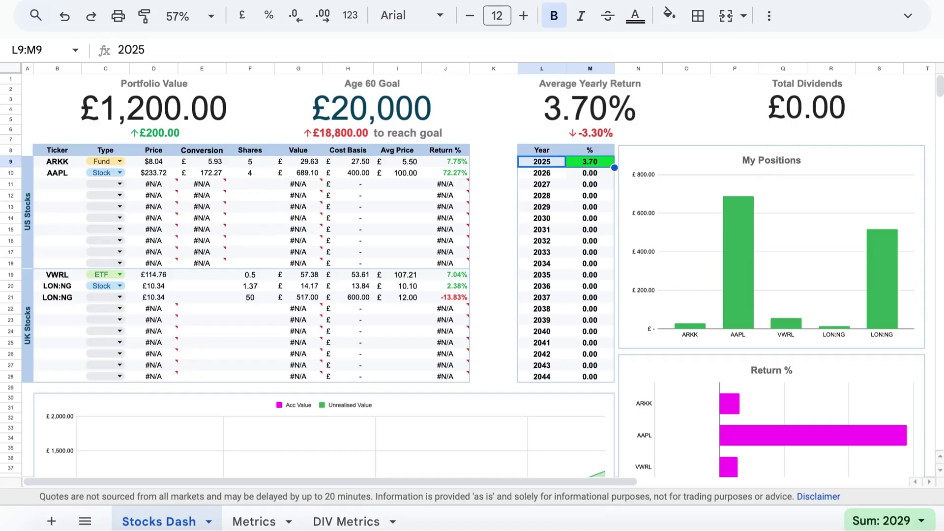
# On Metrics, enter 1300 as Portfolio Value and 1050 as Total Invested.
pyautogui.hotkey('ctrl', 'shift', 'pagedown')
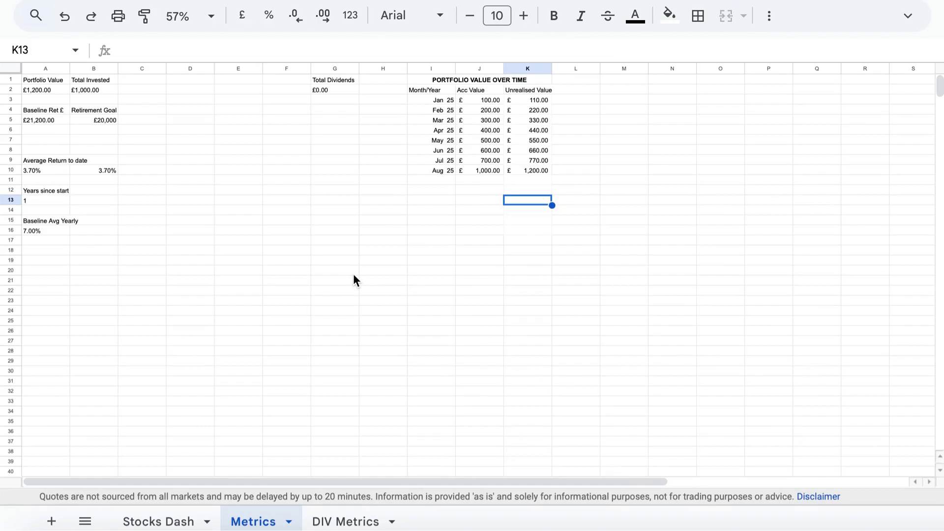
pyautogui.moveTo(47, 82); pyautogui.dragTo(79, 88)
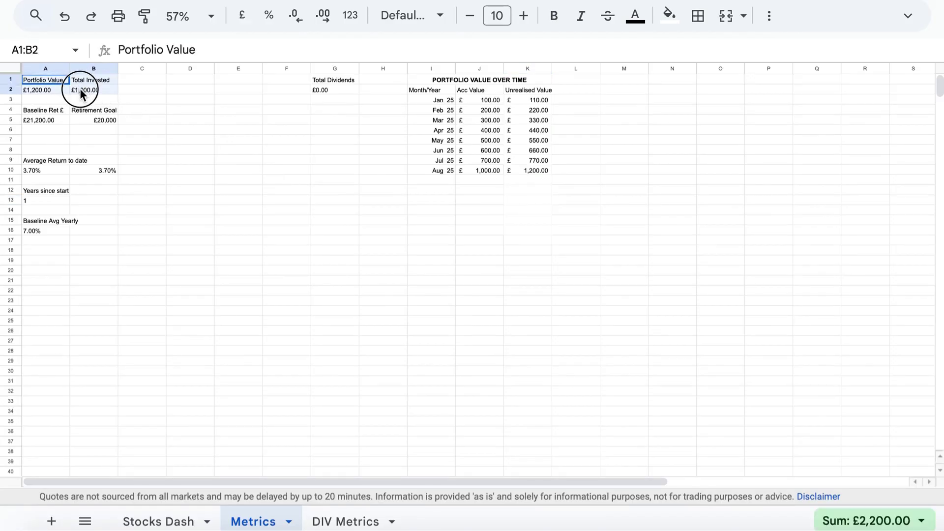
pyautogui.click(128, 98)
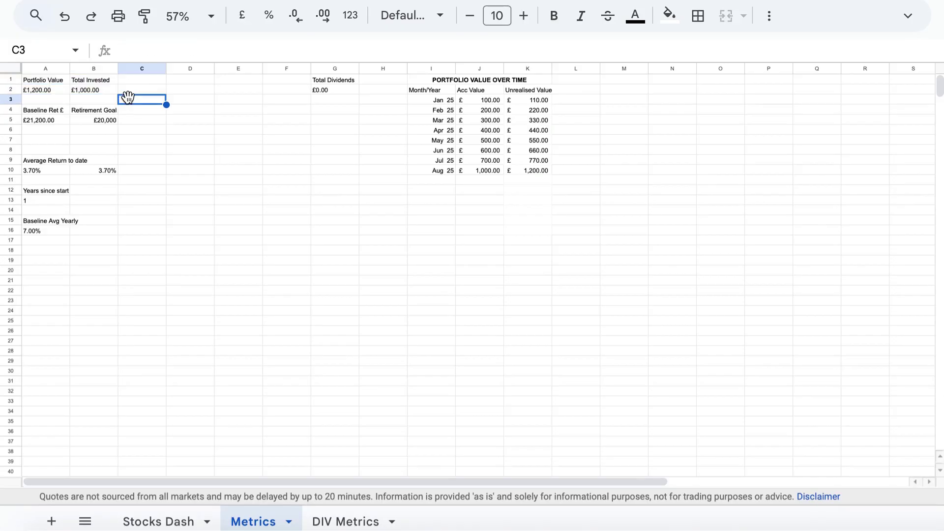
pyautogui.click(55, 91)
pyautogui.write('1300')
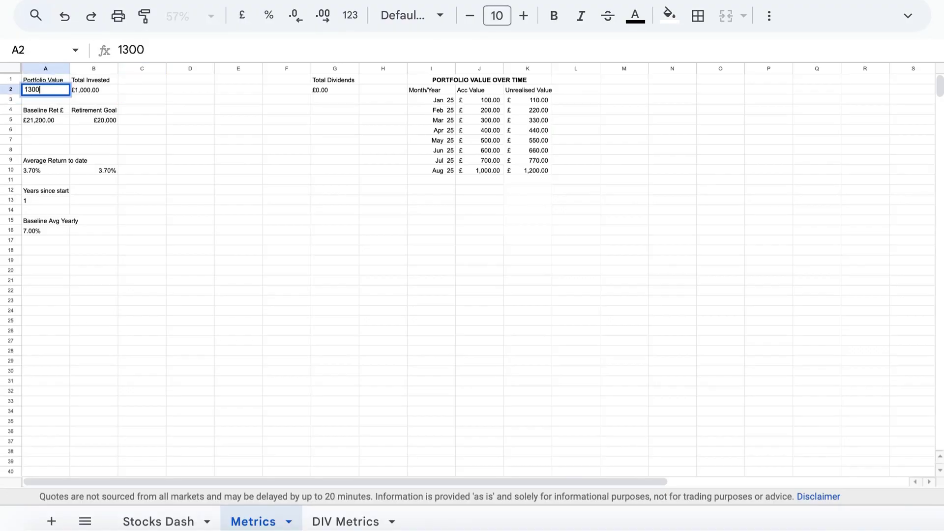
pyautogui.press('Tab')
pyautogui.write('1050')
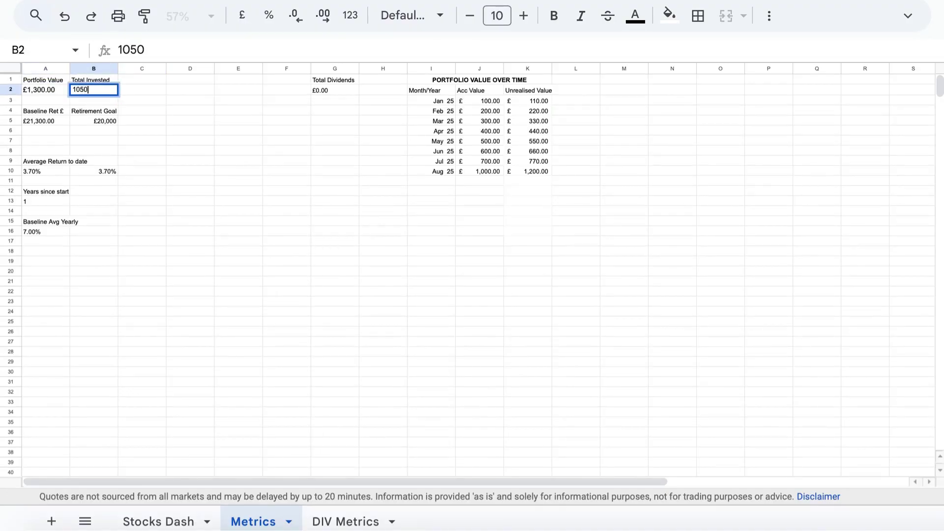
pyautogui.press('Return')
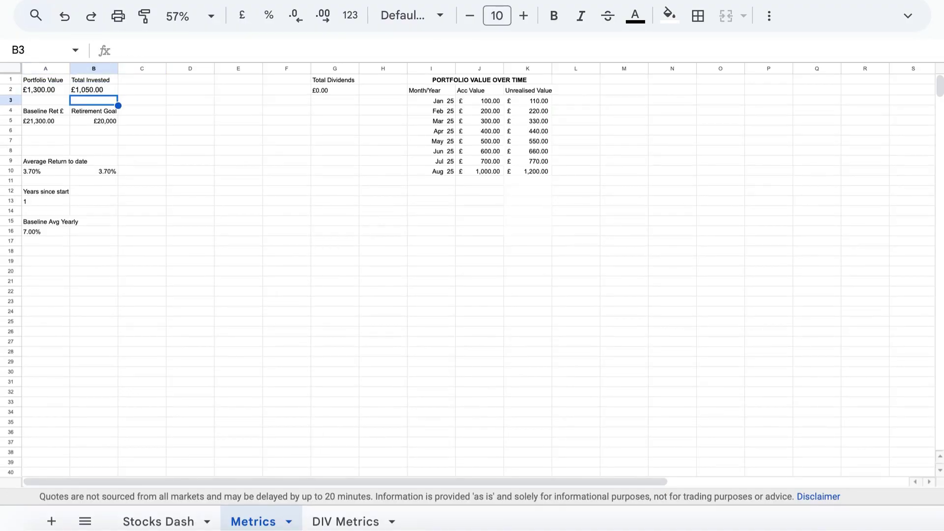
# Check that the Stocks Dash Portfolio Value scorecard shows £1,300.00, then go back to Metrics.
pyautogui.click(175, 520)
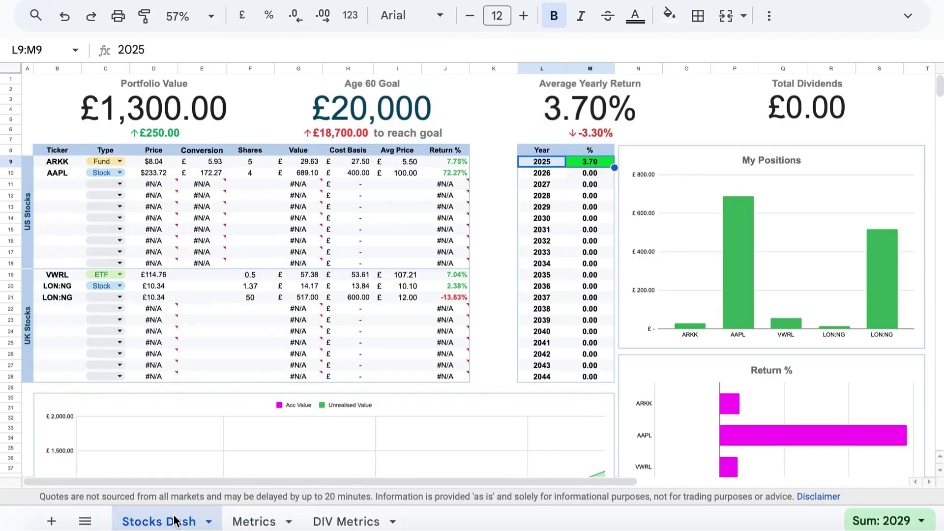
pyautogui.click(172, 113)
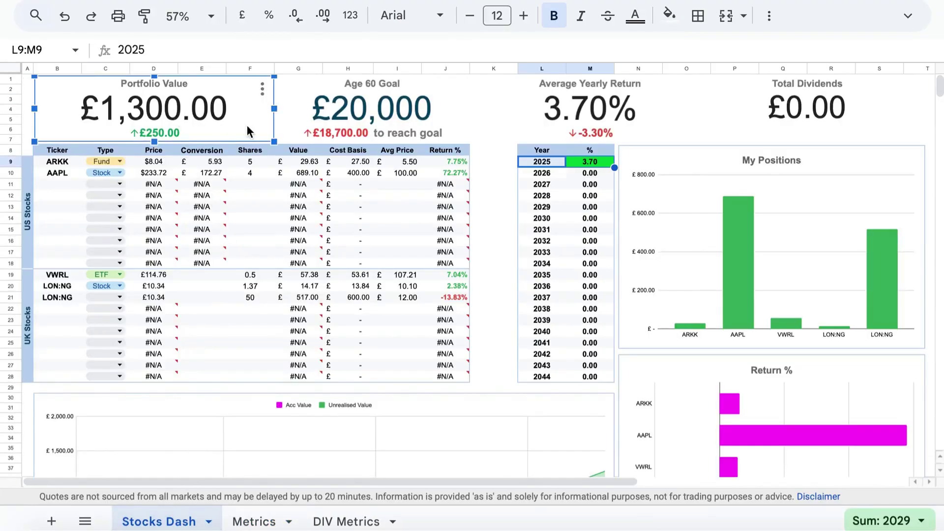
pyautogui.click(256, 522)
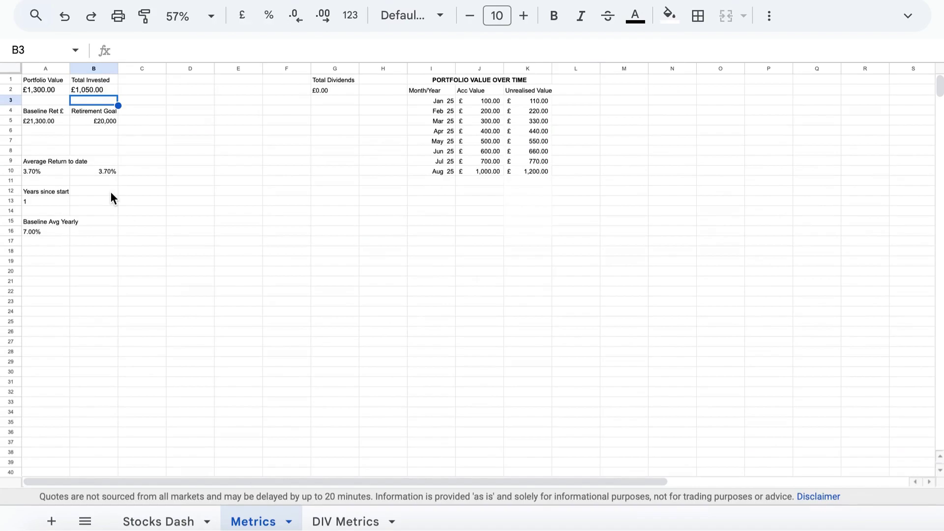
# Change the Retirement Goal from £20,000 to 10000 and check the Age 60 Goal scorecard.
pyautogui.click(104, 121)
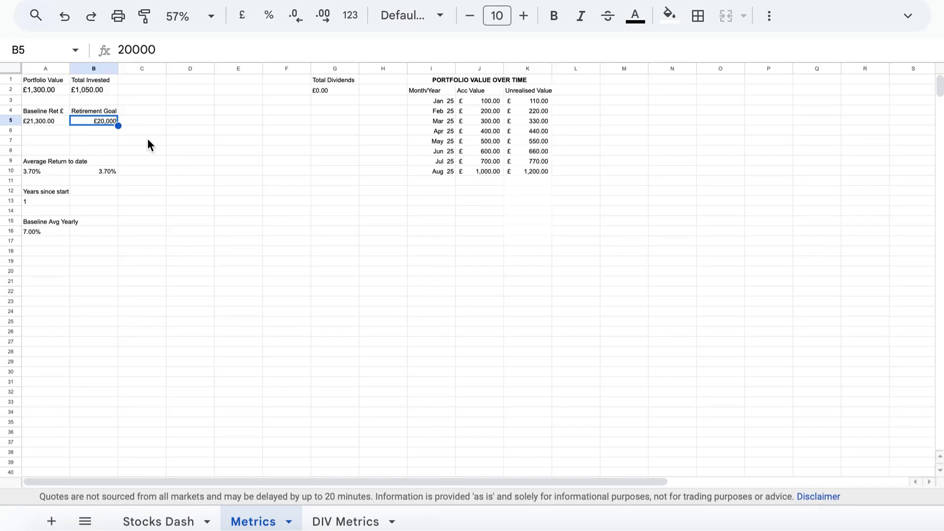
pyautogui.write('100')
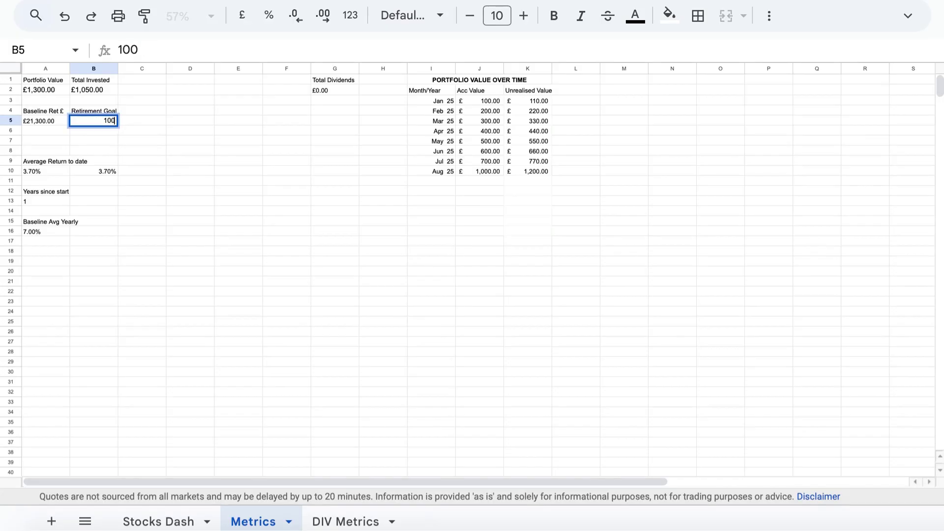
pyautogui.write('00')
pyautogui.press('Return')
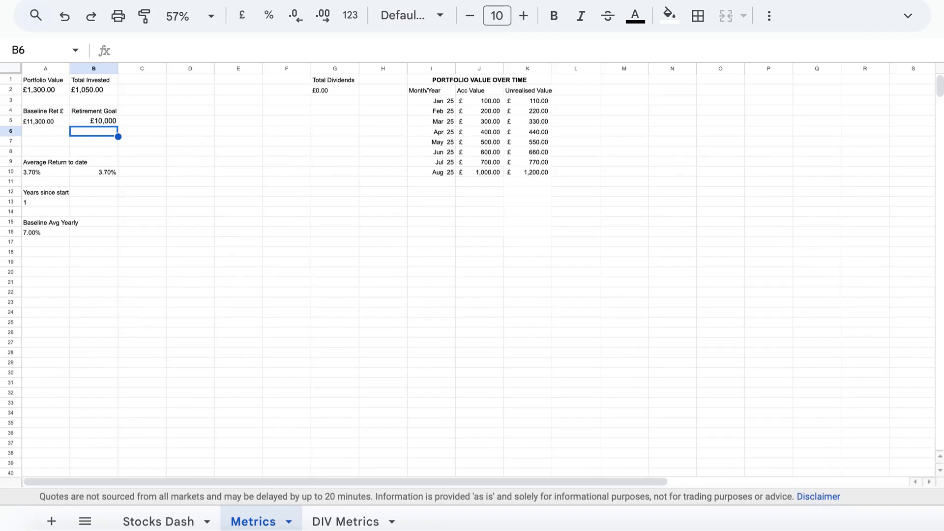
pyautogui.click(156, 521)
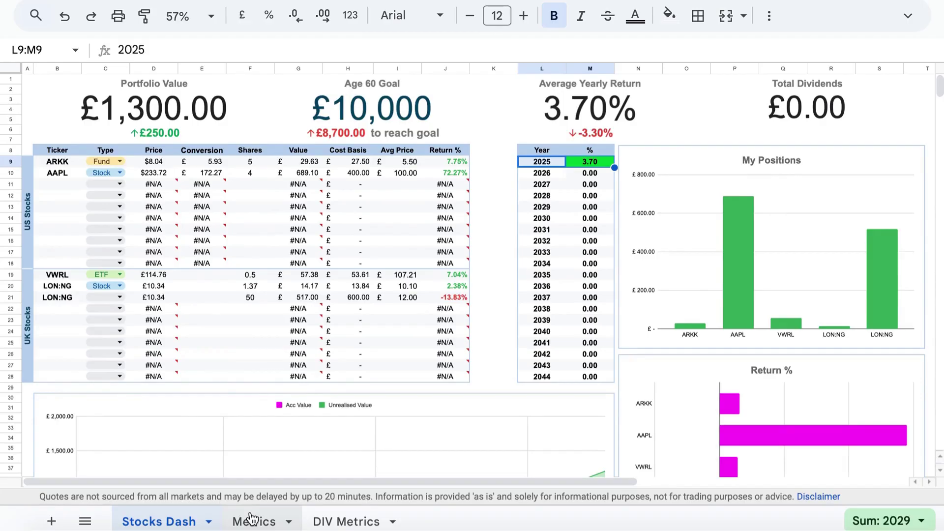
pyautogui.click(400, 118)
# Enter 3 in A13 and 10 in A16 on Metrics, then check the dashboard's Average Yearly Return scorecard.
pyautogui.click(244, 517)
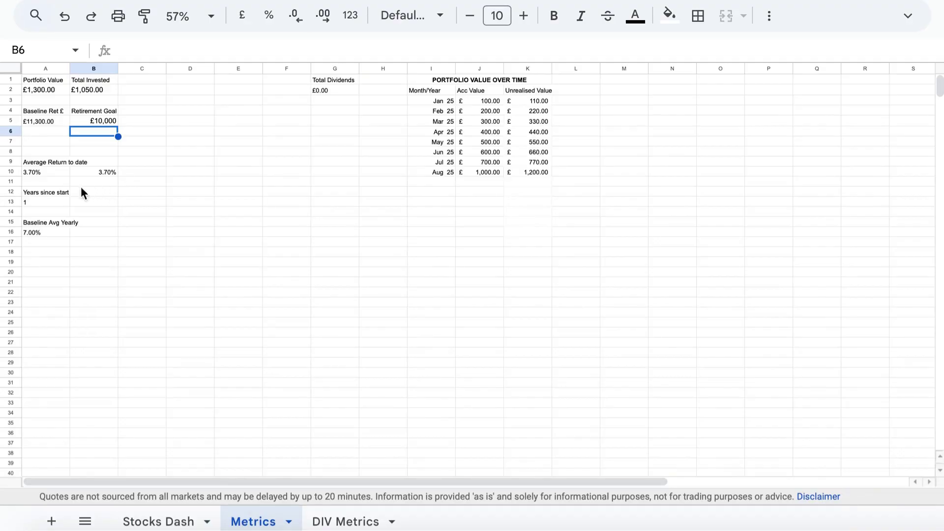
pyautogui.click(39, 202)
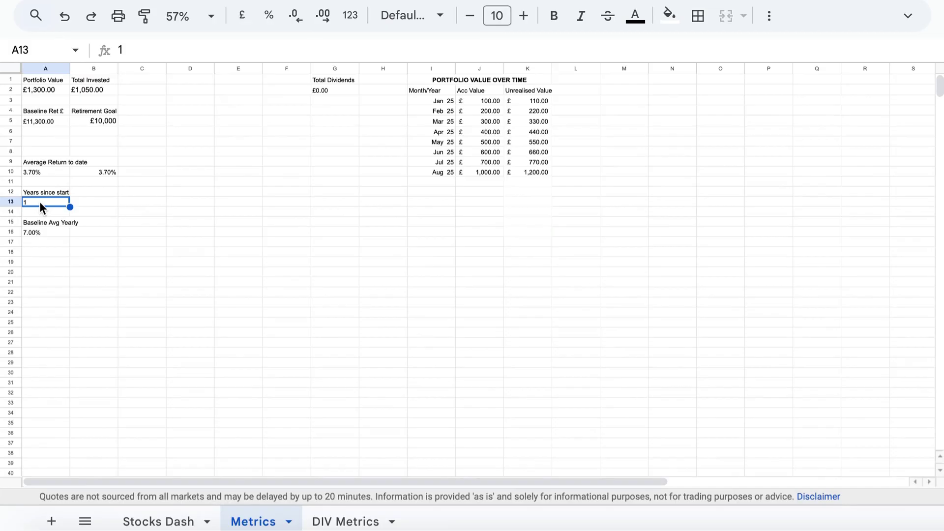
pyautogui.write('3')
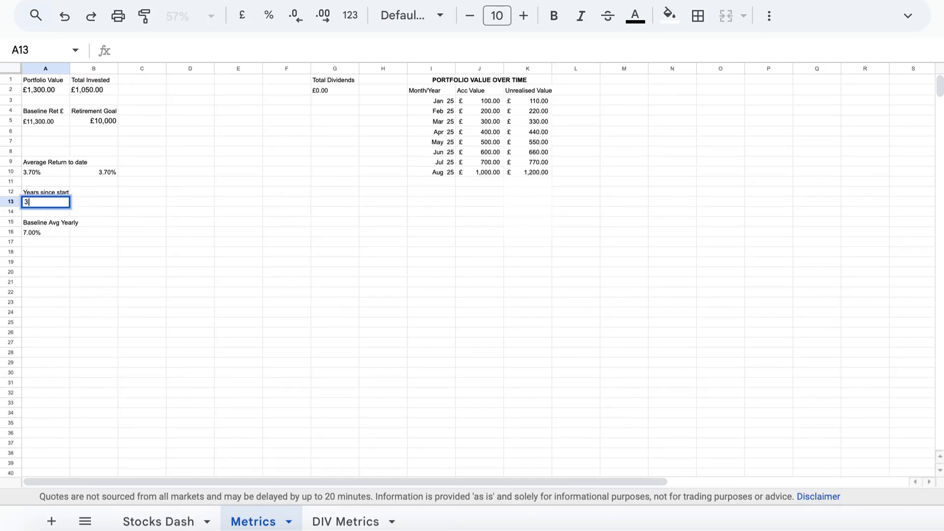
pyautogui.press('Return')
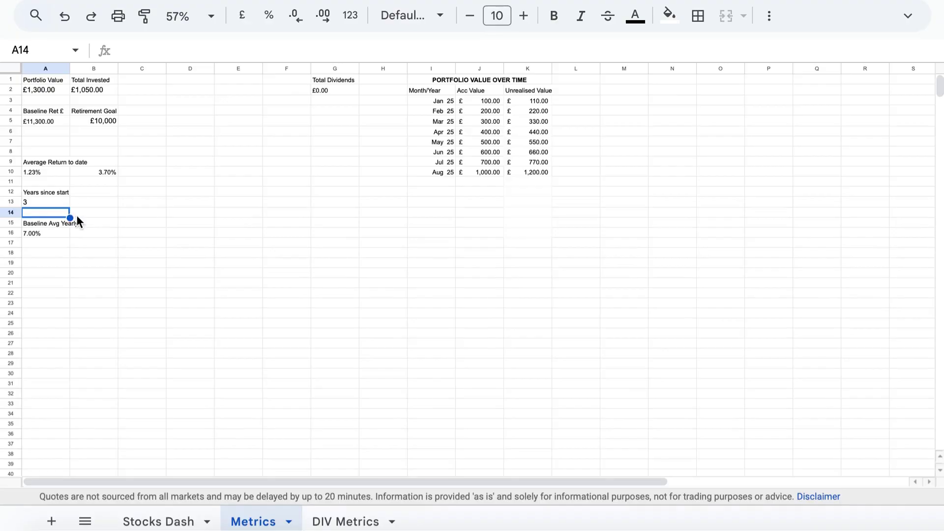
pyautogui.click(44, 235)
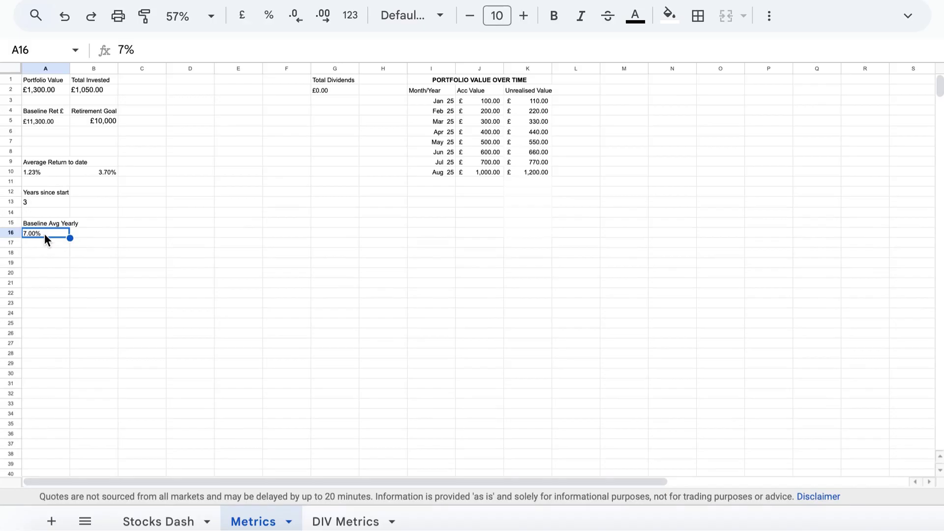
pyautogui.write('10')
pyautogui.press('Return')
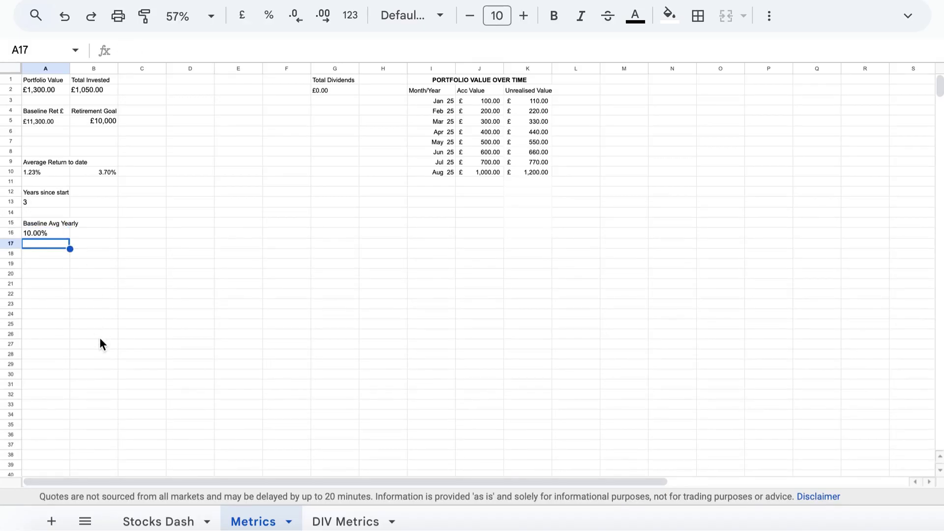
pyautogui.click(172, 522)
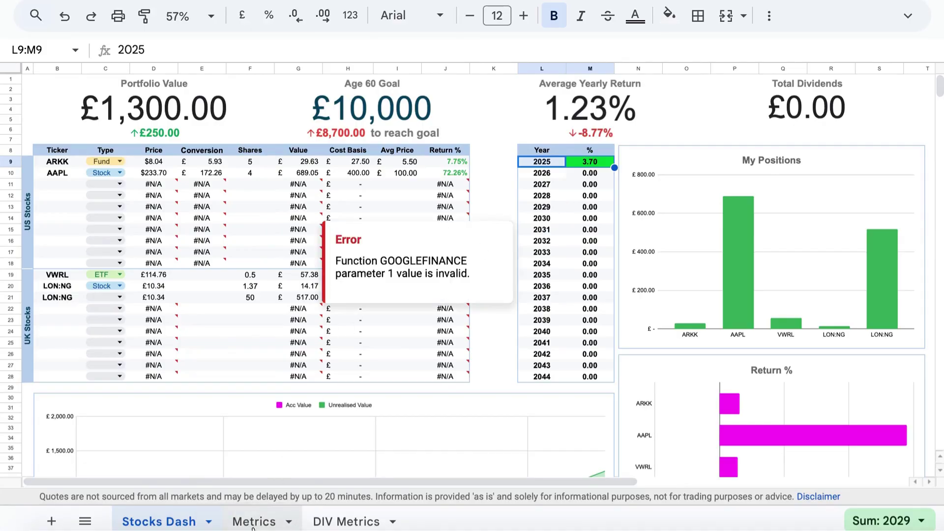
pyautogui.click(570, 108)
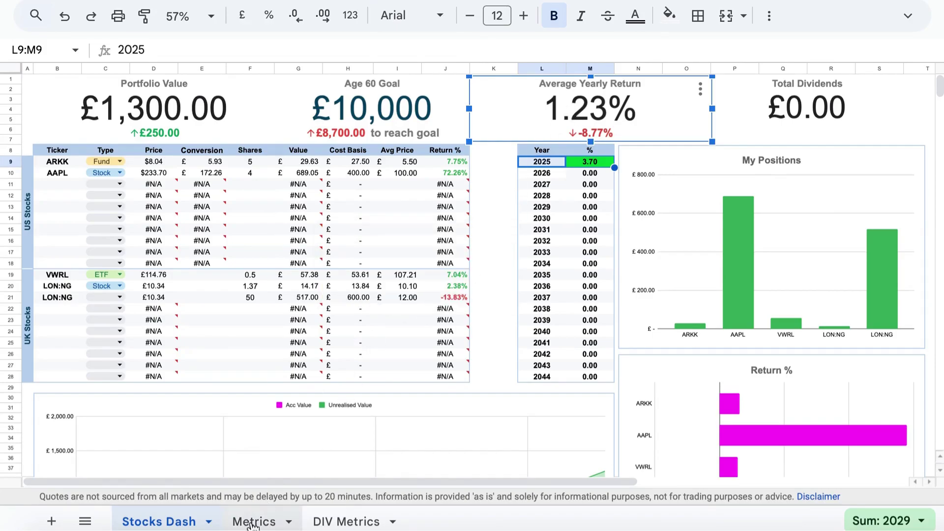
pyautogui.click(251, 522)
pyautogui.click(319, 91)
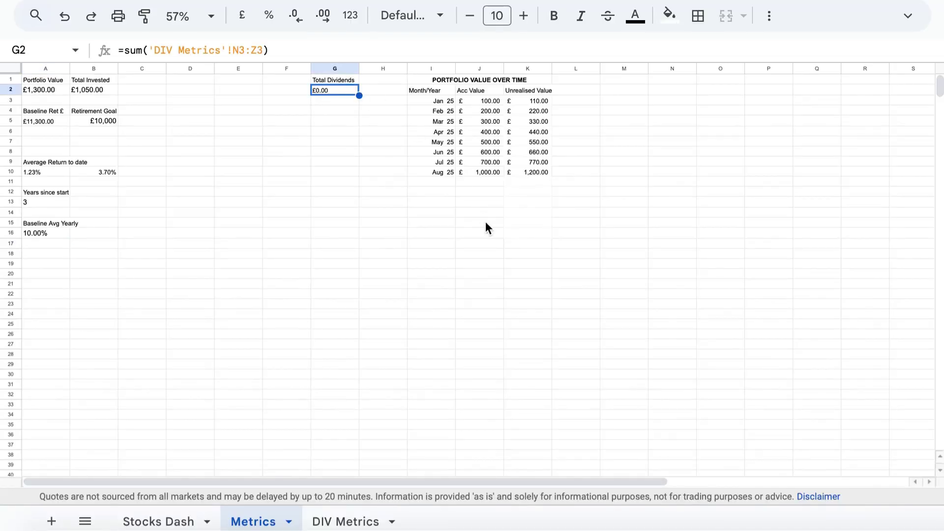
pyautogui.click(447, 186)
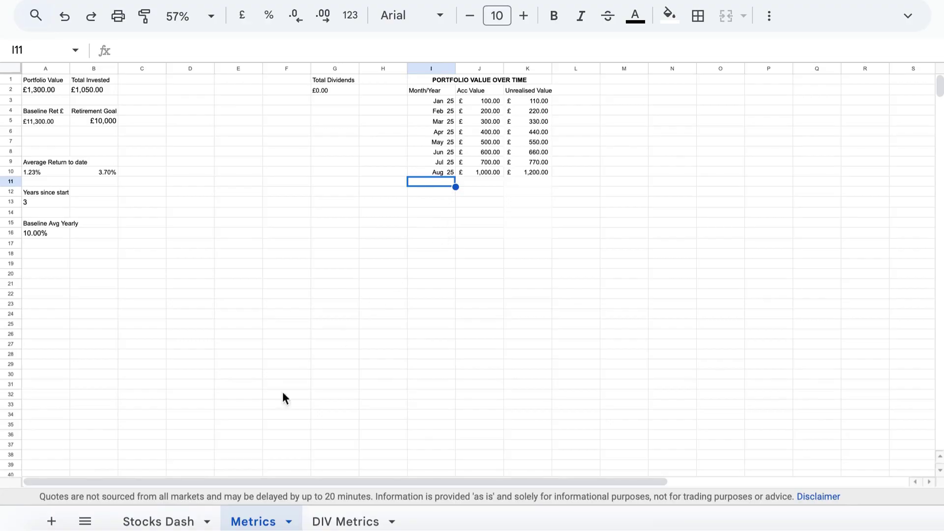
# Select and scroll to the Portfolio Value Over Time area chart on Stocks Dash, then go back to Metrics.
pyautogui.click(190, 520)
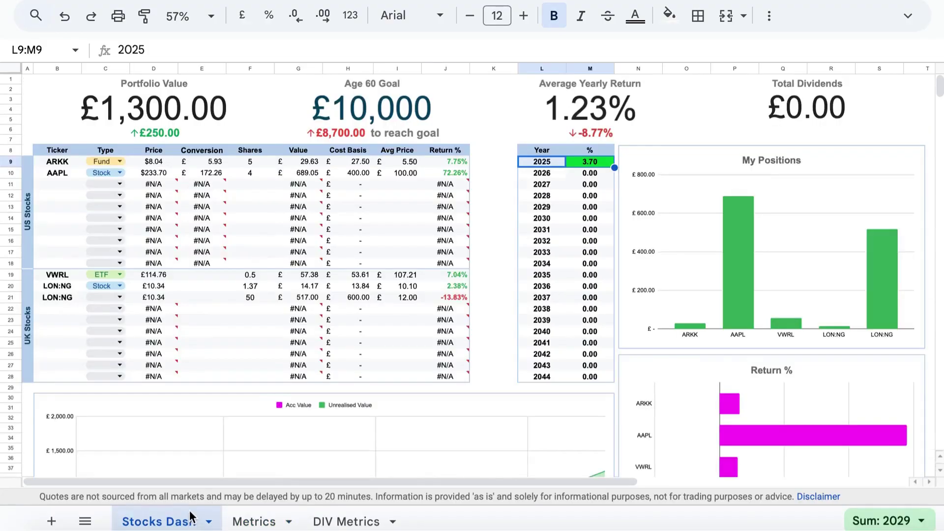
pyautogui.click(264, 437)
pyautogui.scroll(-5, 263, 437)
pyautogui.scroll(-1, 263, 436)
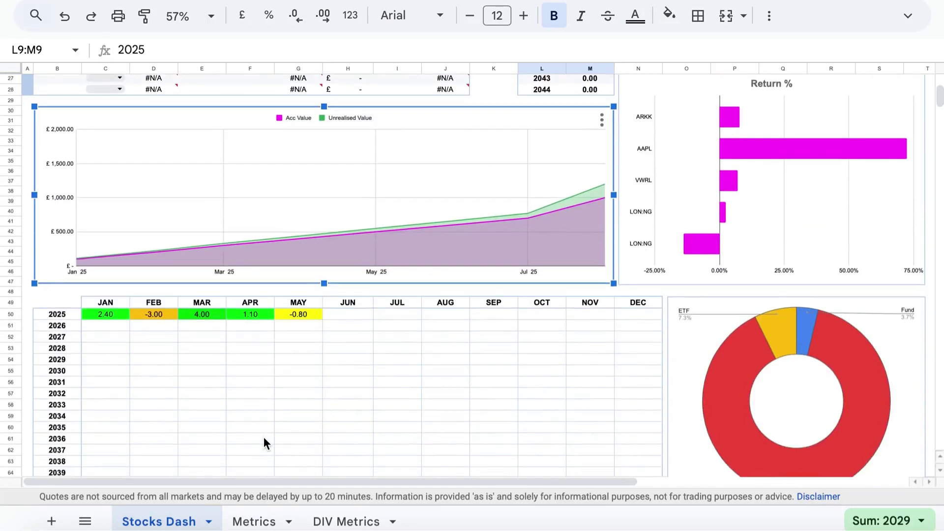
pyautogui.click(264, 522)
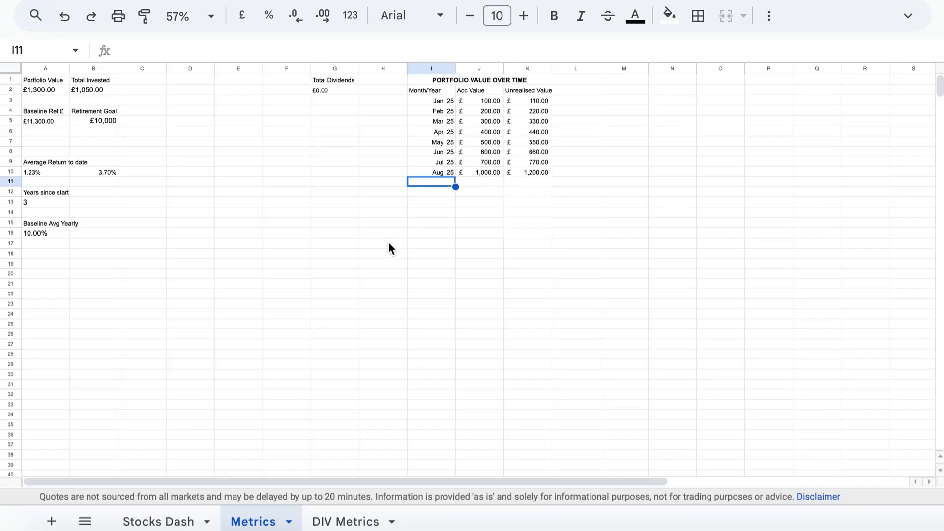
# Set I11 to 1 September 2025 with the date picker.
pyautogui.doubleClick(439, 186)
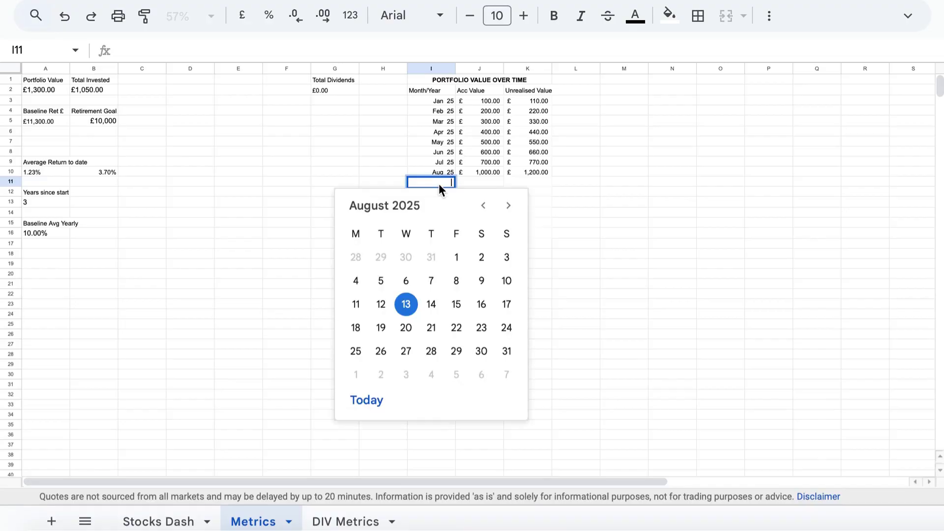
pyautogui.click(509, 206)
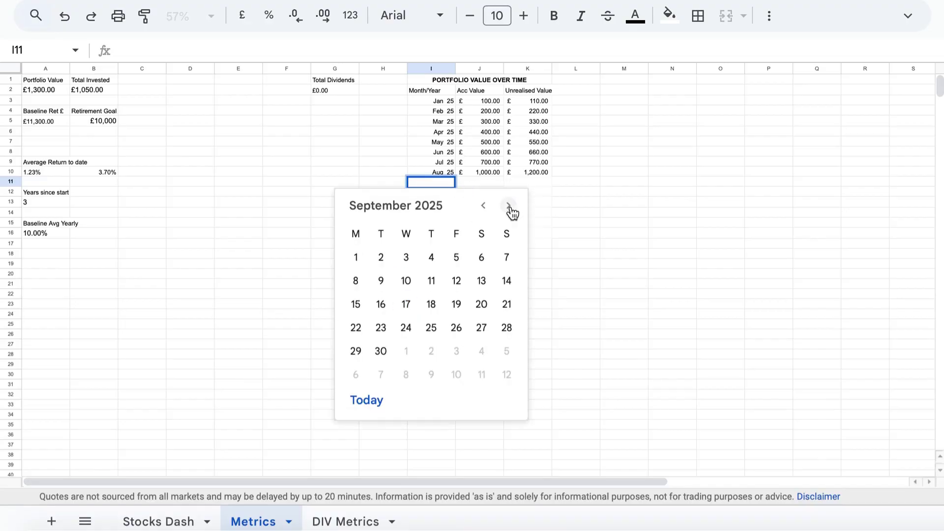
pyautogui.click(358, 262)
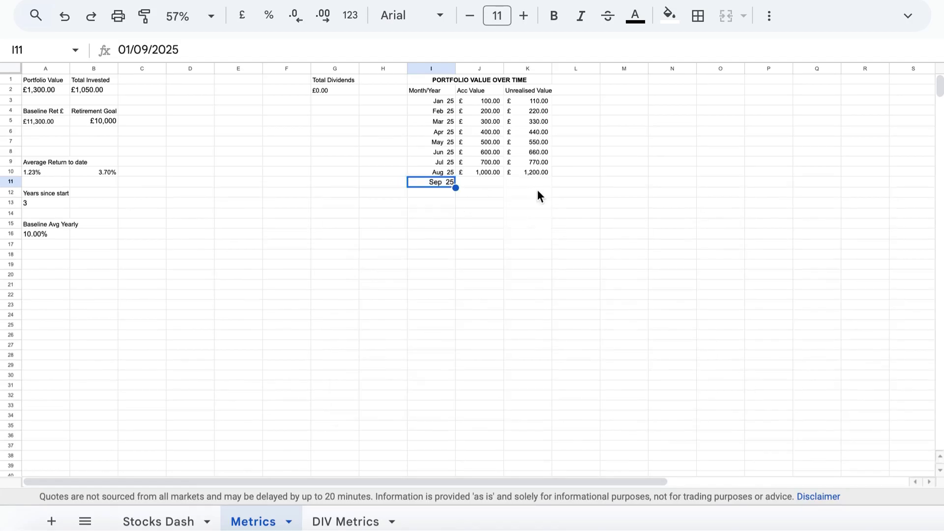
# Enter 1100 as September's Acc Value in J11 and 1300 as Unrealised Value in K11.
pyautogui.click(488, 187)
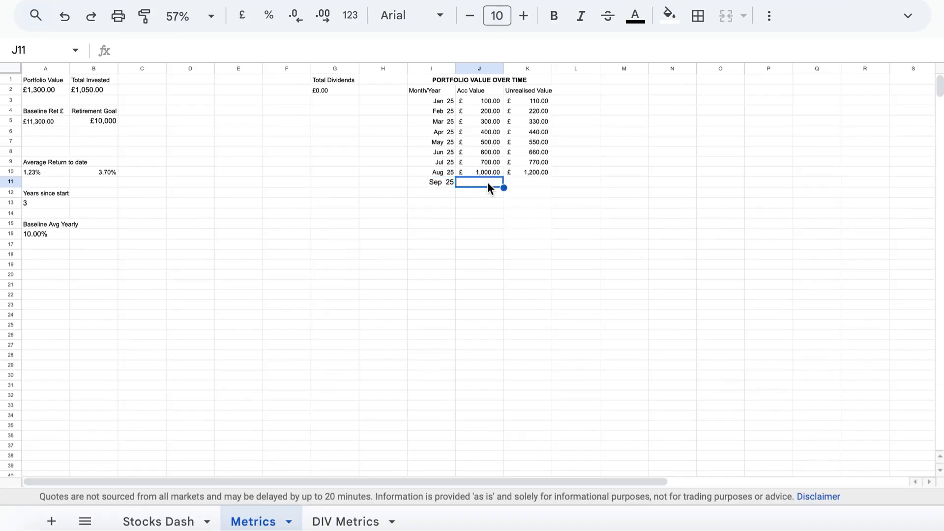
pyautogui.write('1100')
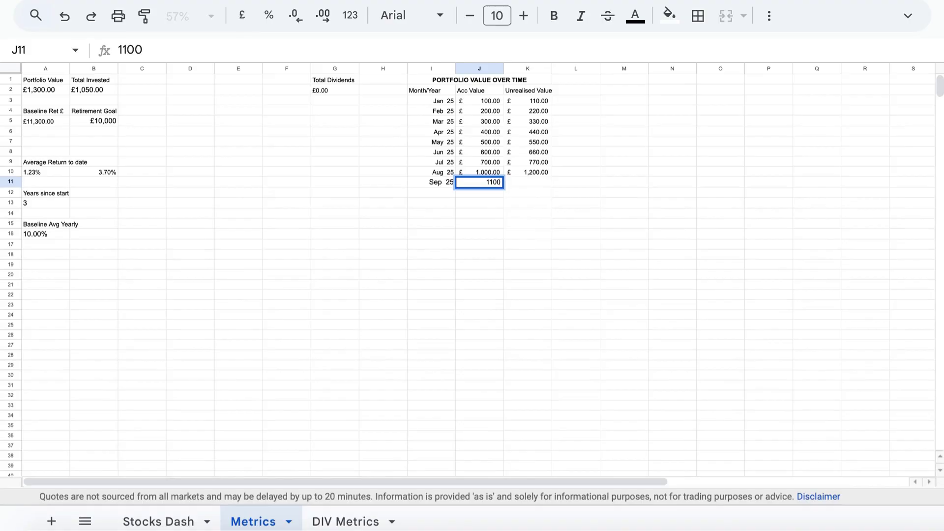
pyautogui.press('Tab')
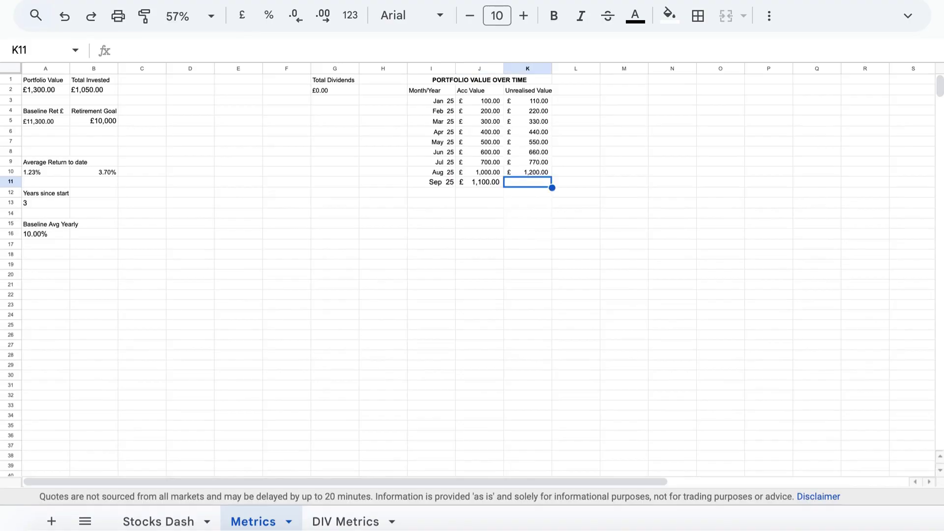
pyautogui.write('1')
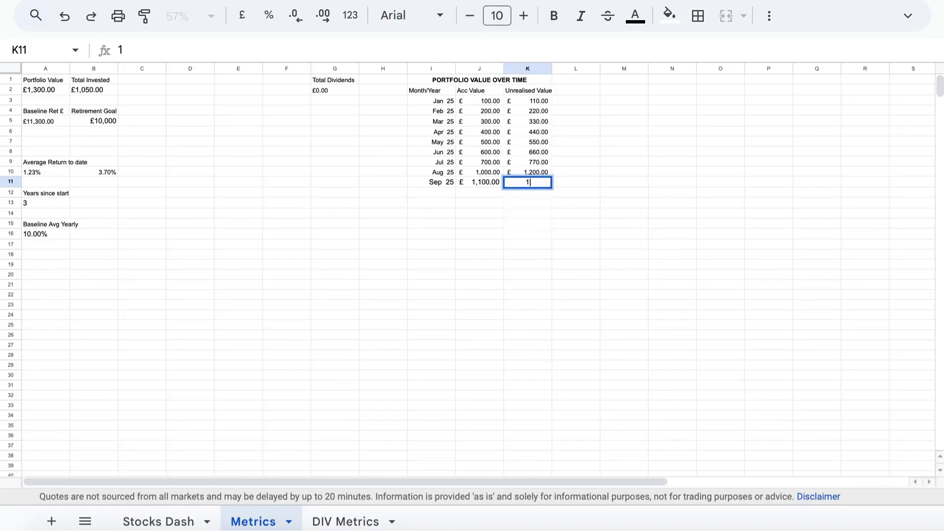
pyautogui.click(479, 182)
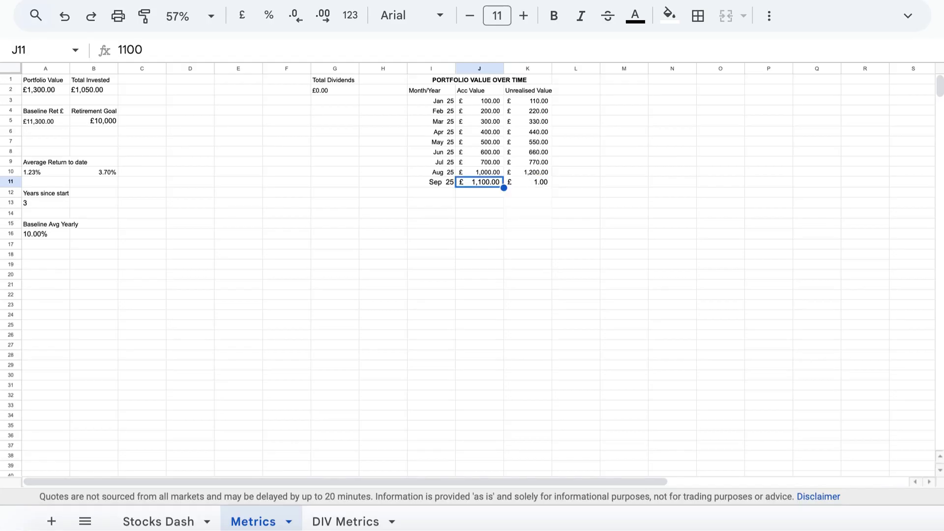
pyautogui.click(528, 182)
pyautogui.write('1300')
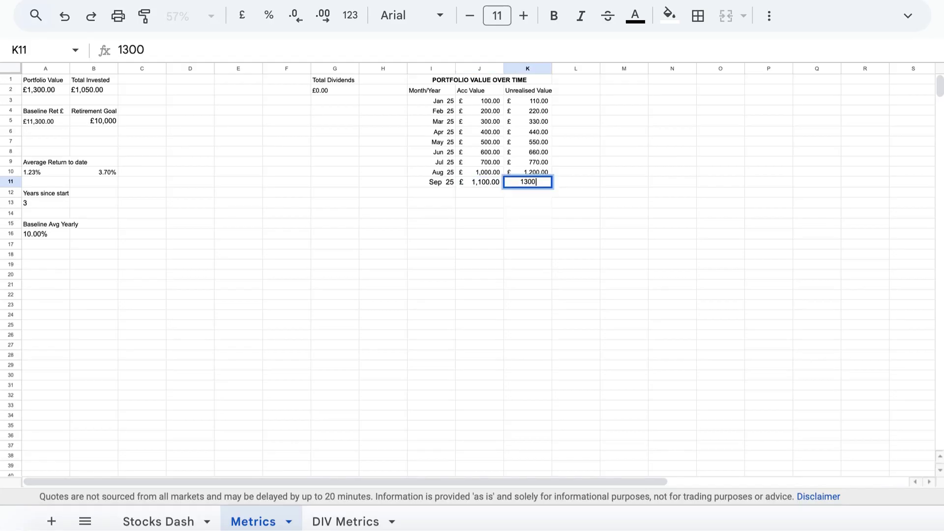
pyautogui.press('Return')
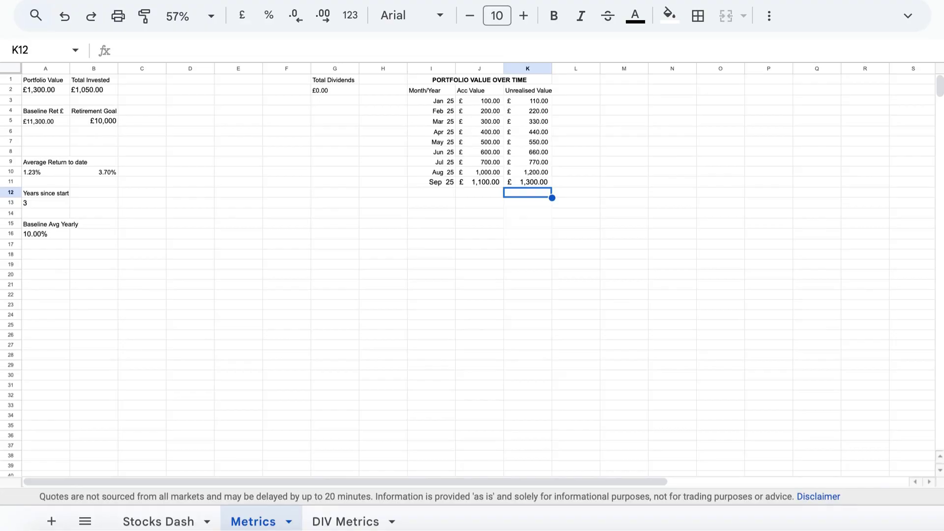
# Check that the Stocks Dash value chart reaches the new September values, then switch to DIV Metrics.
pyautogui.click(165, 520)
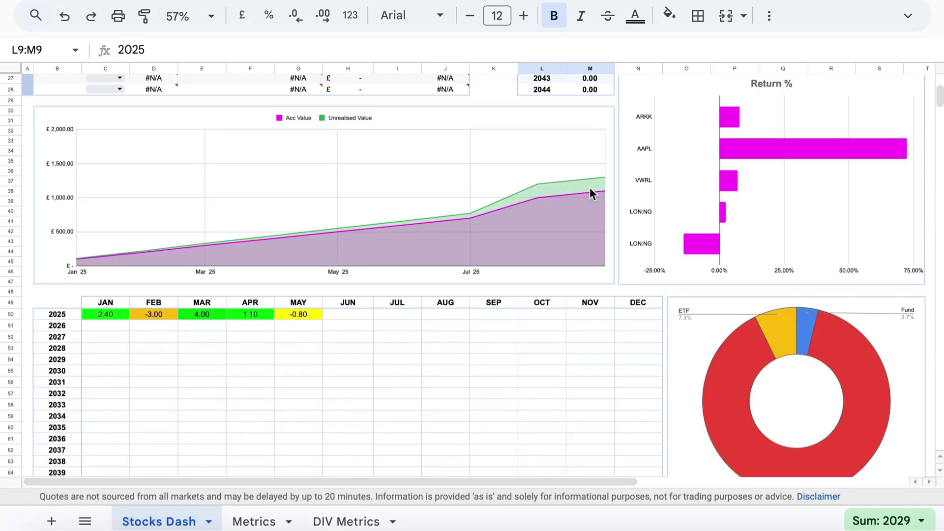
pyautogui.scroll(10, 590, 193)
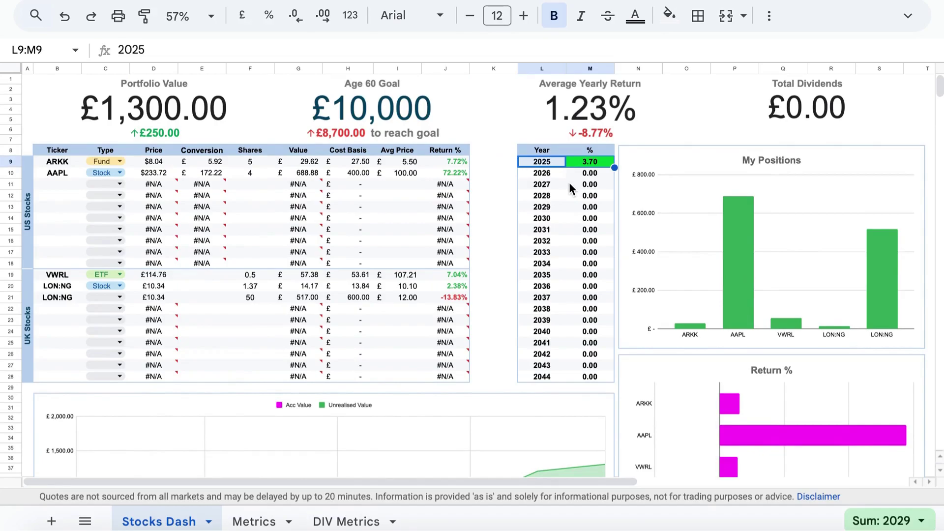
pyautogui.scroll(-5, 569, 184)
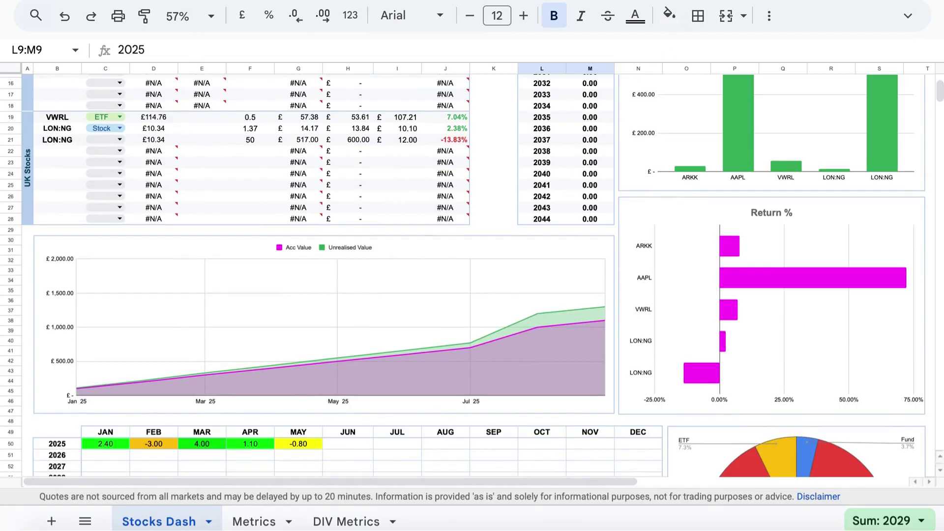
pyautogui.click(346, 521)
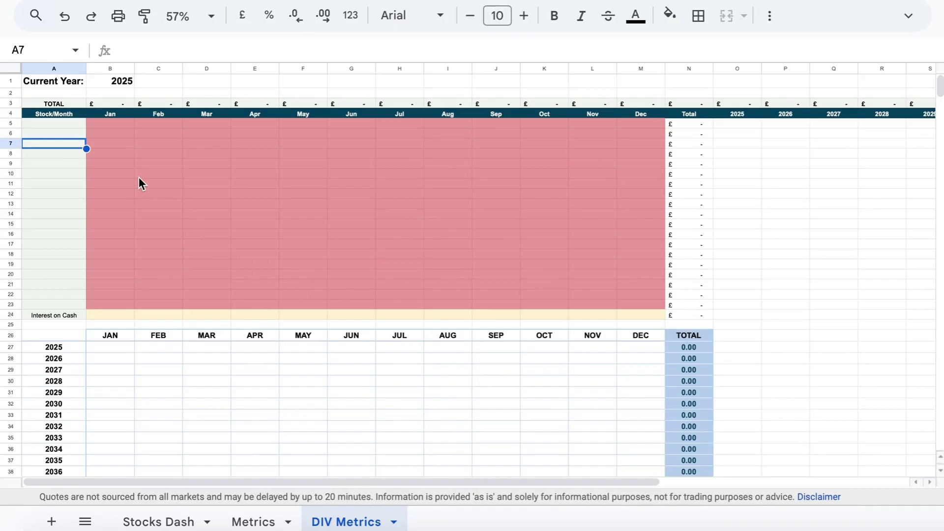
# Enter the tickers LGEN, VWRL and O in cells A5 to A7 of the dividend table.
pyautogui.click(57, 126)
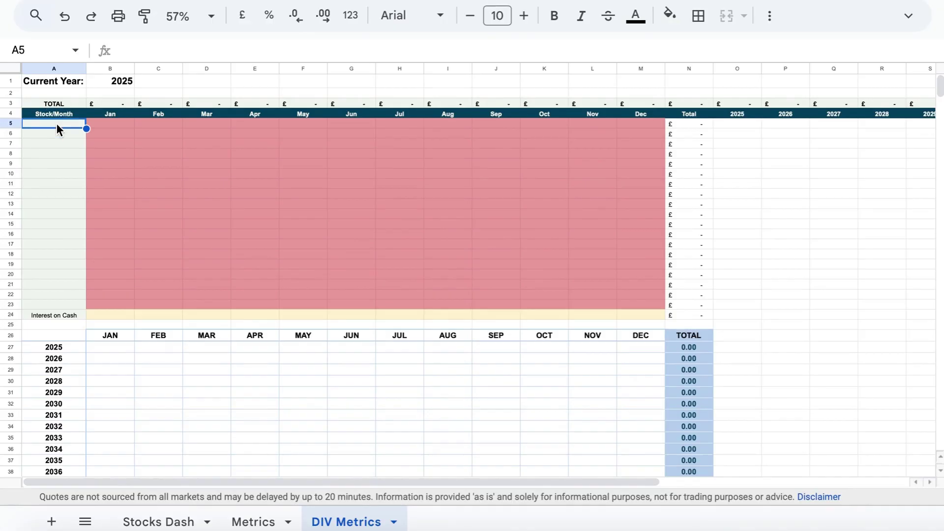
pyautogui.write('LGEN')
pyautogui.press('Return')
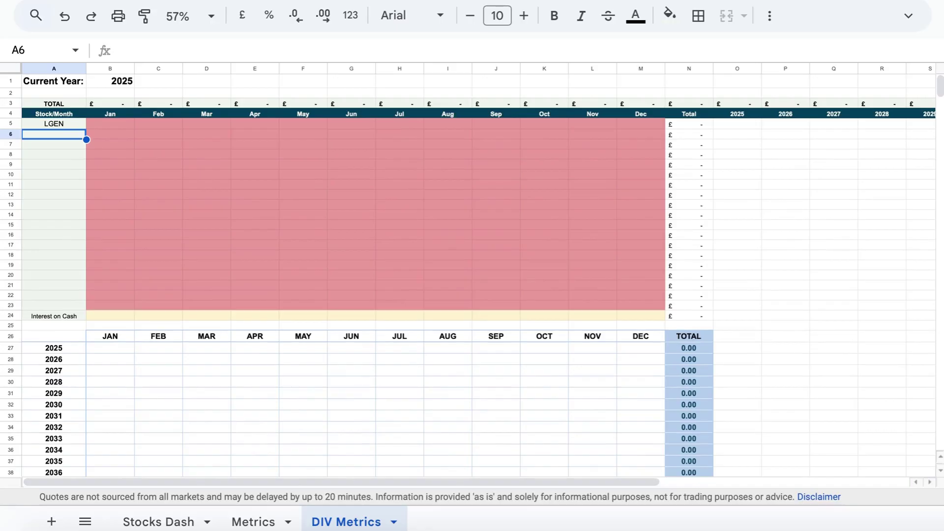
pyautogui.write('VWRL')
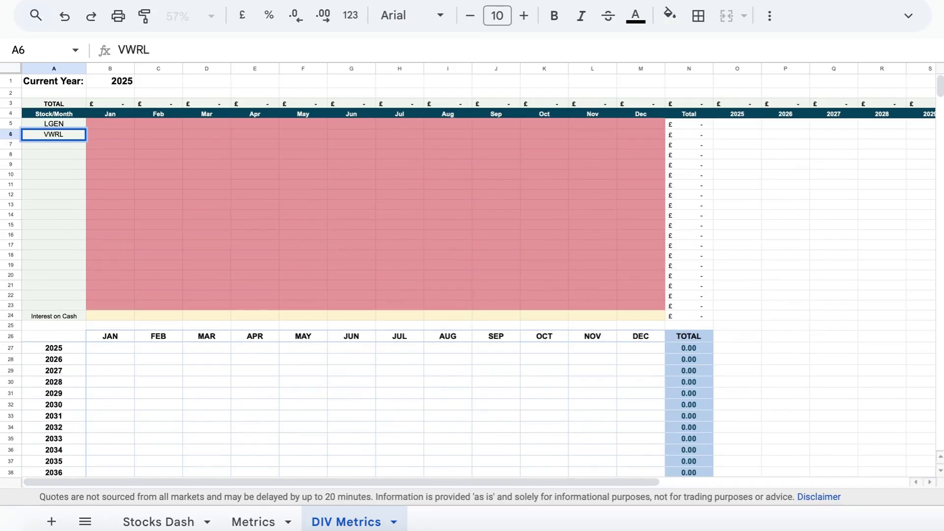
pyautogui.press('Return')
pyautogui.write('O')
pyautogui.press('Return')
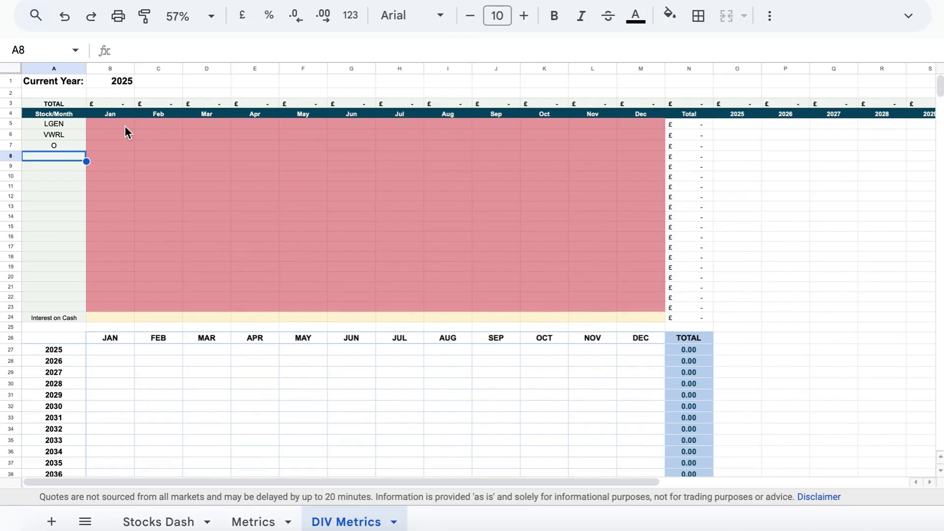
pyautogui.moveTo(125, 126); pyautogui.dragTo(620, 306)
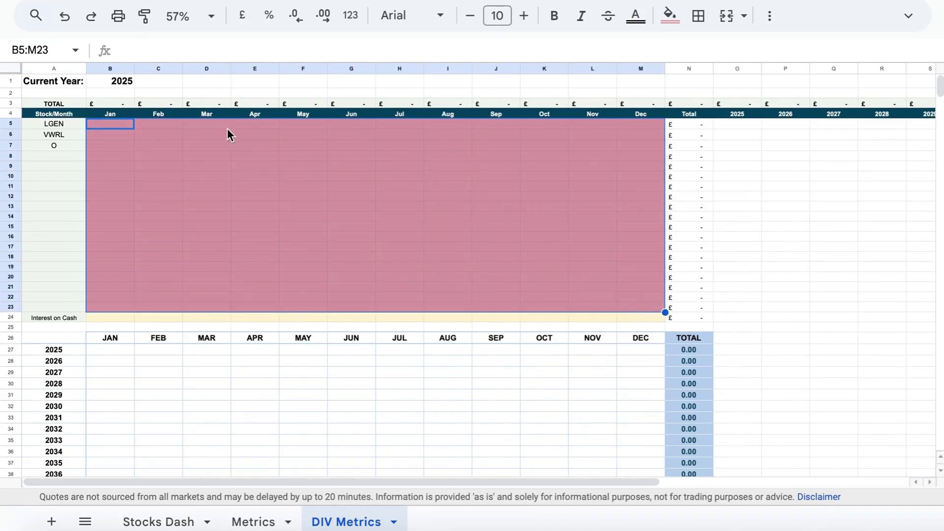
pyautogui.click(98, 126)
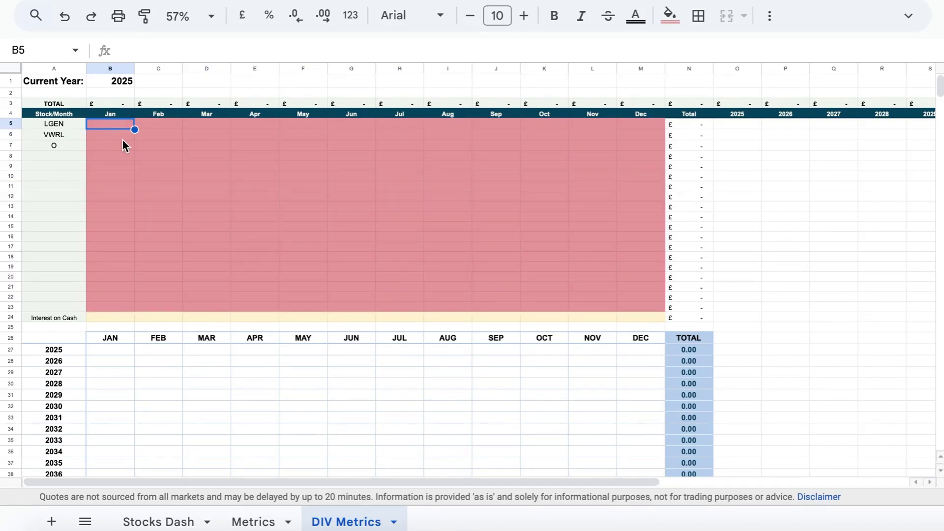
# Enter a dividend of 3 for O in each month from January to December (B7:M7).
pyautogui.click(122, 142)
pyautogui.write('3')
pyautogui.press('Tab')
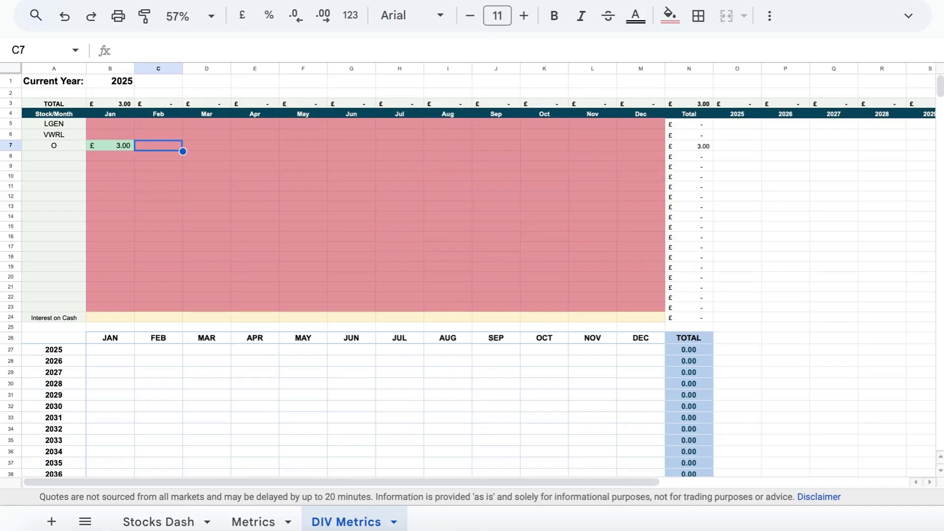
pyautogui.write('3')
pyautogui.press('Tab')
pyautogui.write('3')
pyautogui.press('Tab')
pyautogui.write('3')
pyautogui.press('Tab')
pyautogui.write('3\t3\t3\t3\t3\t3')
pyautogui.press('Tab')
pyautogui.write('3')
pyautogui.press('Tab')
pyautogui.write('3')
pyautogui.click(641, 134)
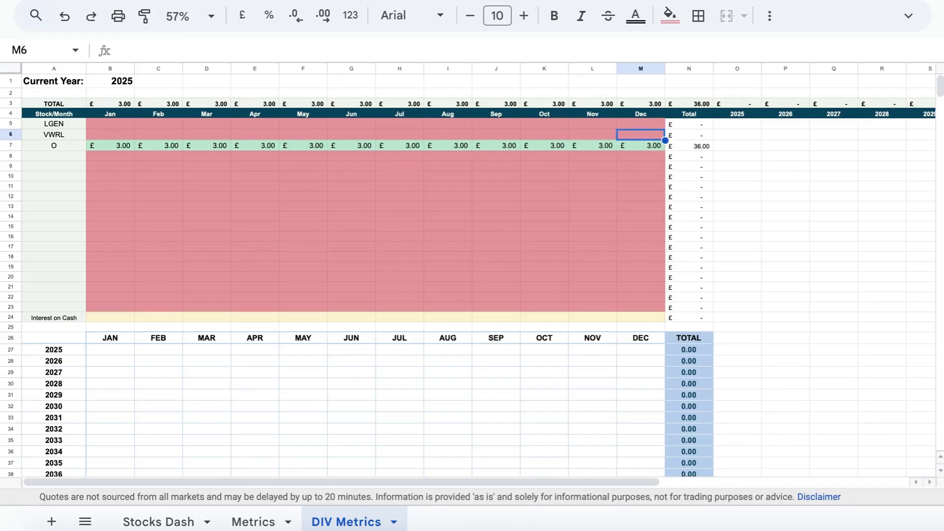
pyautogui.press('Left')
pyautogui.press('Left')
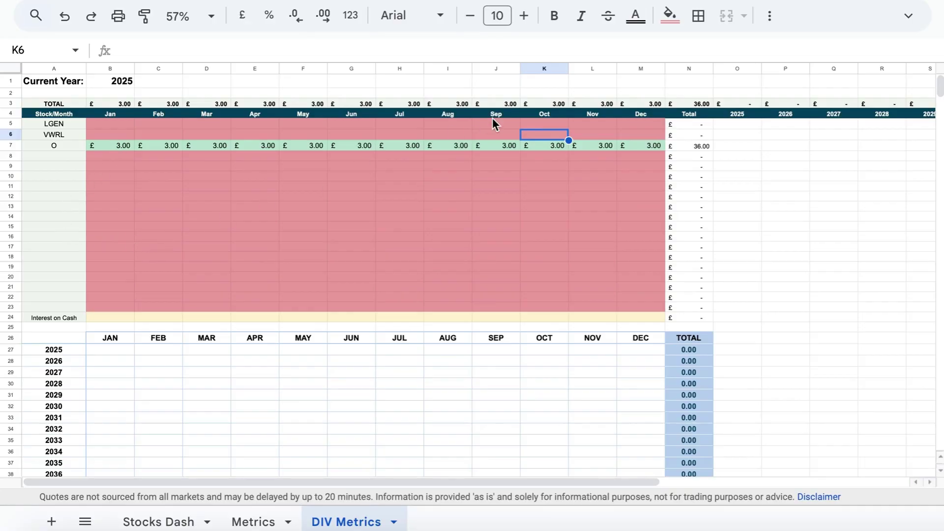
# Select the monthly totals and the stock totals column to verify their sums.
pyautogui.moveTo(433, 103); pyautogui.dragTo(541, 116)
pyautogui.moveTo(701, 139); pyautogui.dragTo(706, 270)
pyautogui.click(777, 262)
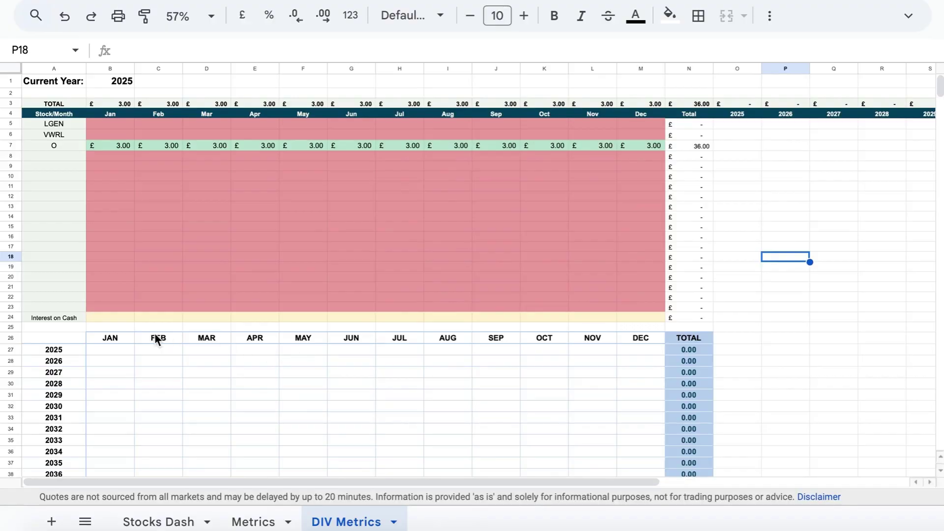
# Fill B27:I27 with 3 for January–August 2025 and check the 24.00 total in N27.
pyautogui.click(113, 350)
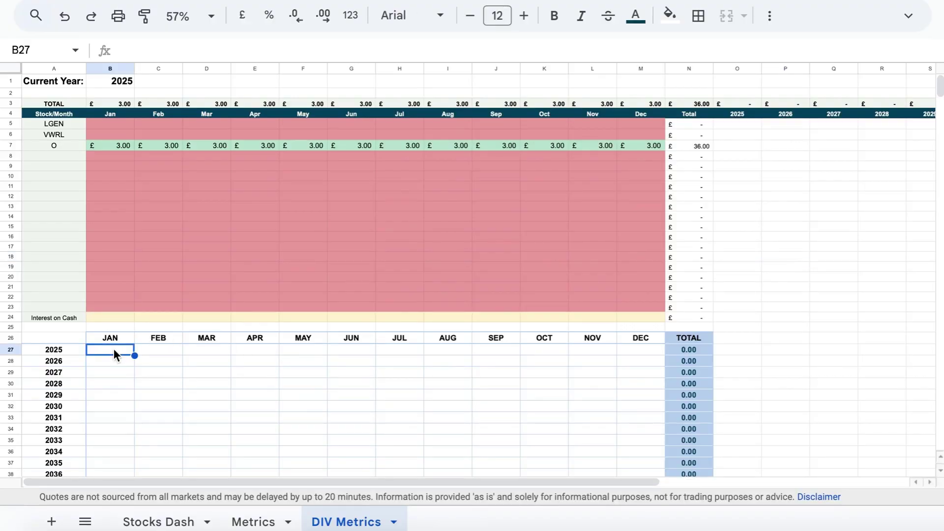
pyautogui.press('Right')
pyautogui.press('Right')
pyautogui.press('Right')
pyautogui.press('Right')
pyautogui.press('Right')
pyautogui.press('Right')
pyautogui.press('Right')
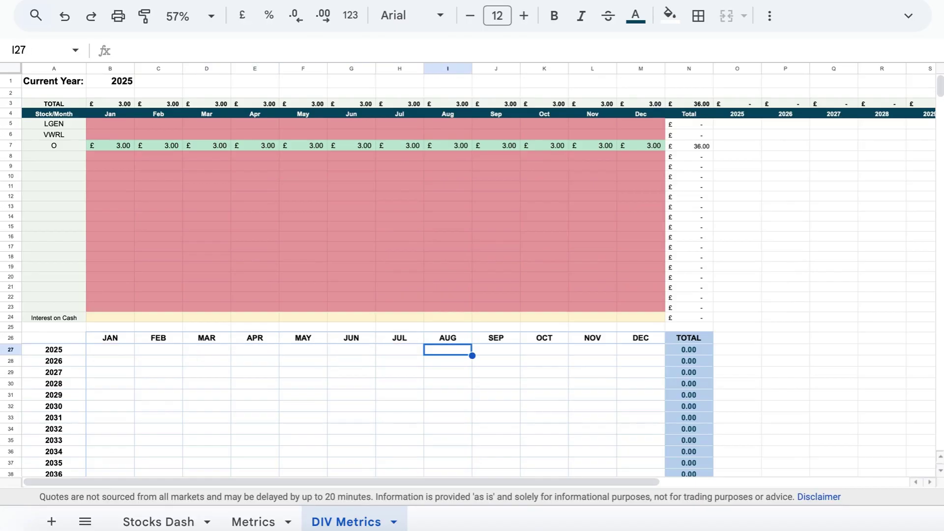
pyautogui.press('Left')
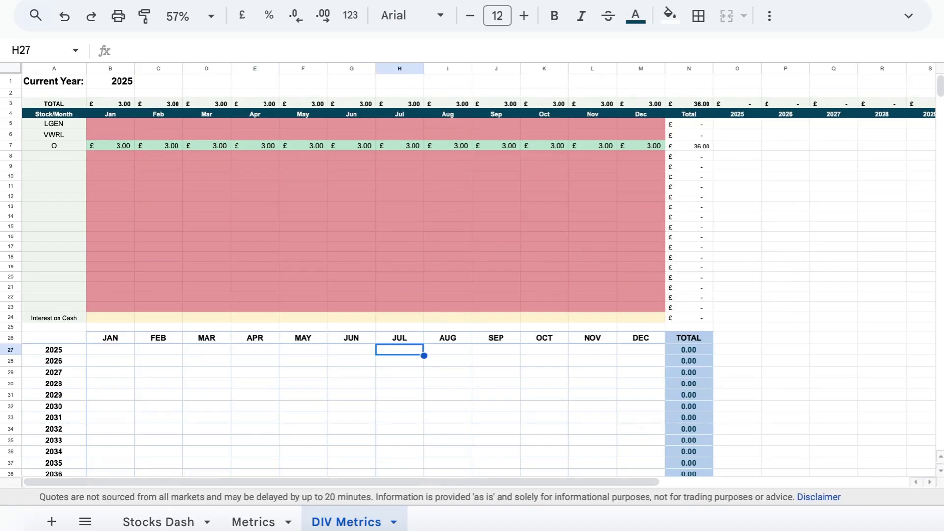
pyautogui.write('3')
pyautogui.press('Left')
pyautogui.write('3')
pyautogui.press('Left')
pyautogui.write('3')
pyautogui.press('Left')
pyautogui.write('3')
pyautogui.press('Left')
pyautogui.write('3')
pyautogui.press('Left')
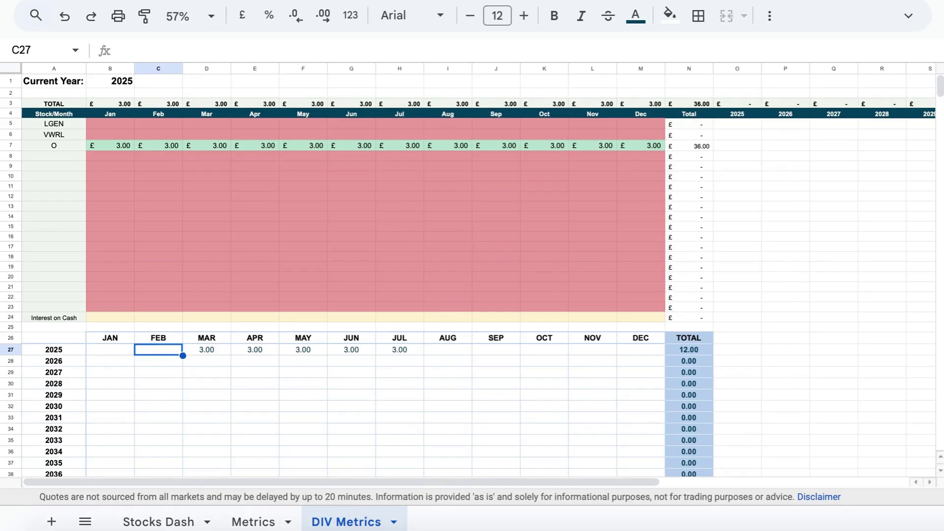
pyautogui.write('3')
pyautogui.press('Left')
pyautogui.write('3')
pyautogui.click(254, 350)
pyautogui.press('Right')
pyautogui.press('Right')
pyautogui.press('Right')
pyautogui.press('Right')
pyautogui.write('3')
pyautogui.press('Right')
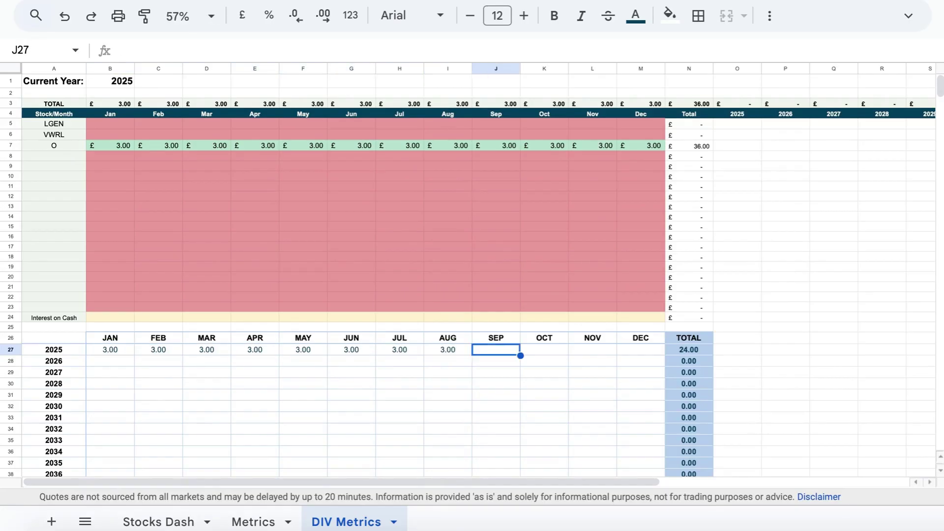
pyautogui.press('Right')
pyautogui.press('Right')
pyautogui.press('Right')
pyautogui.press('Right')
pyautogui.press('Right')
pyautogui.press('Left')
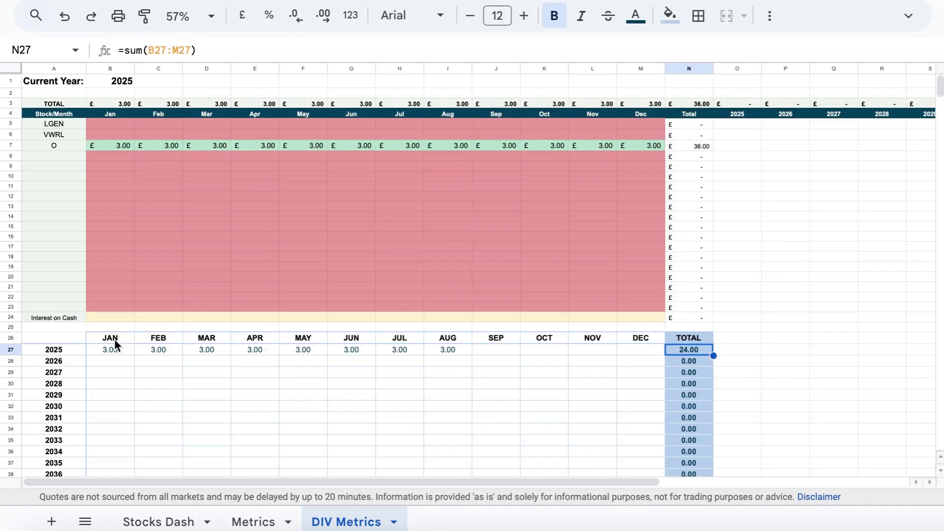
# Enter 36 as O's 2025 yearly dividend in cell O7.
pyautogui.click(743, 125)
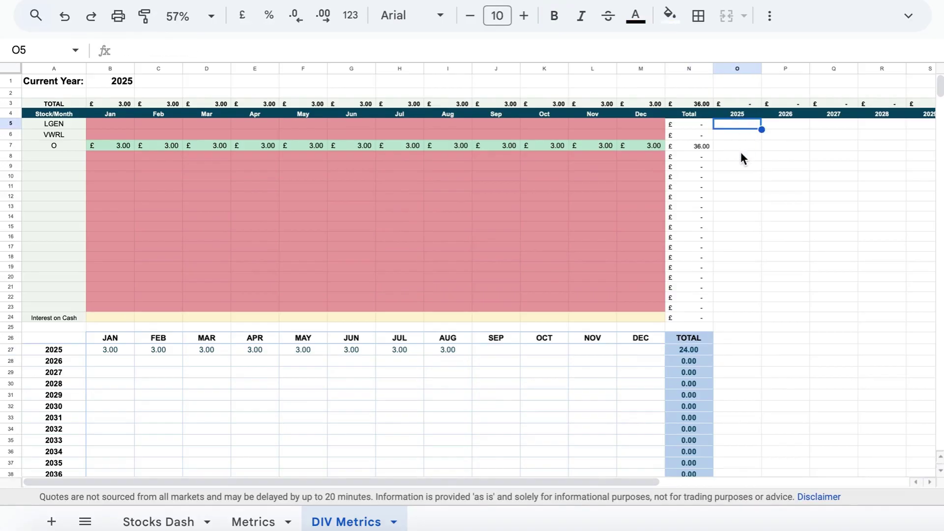
pyautogui.click(742, 146)
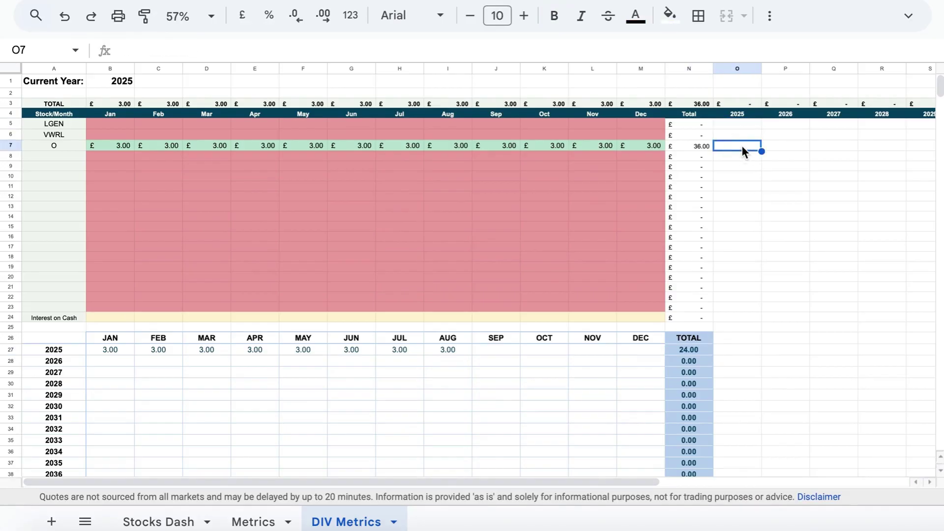
pyautogui.write('36')
pyautogui.press('Return')
# Enter 0 for O's 2026 to 2029 yearly dividends in P7:S7 and recheck O7.
pyautogui.press('Up')
pyautogui.press('Right')
pyautogui.write('0')
pyautogui.press('Tab')
pyautogui.write('0')
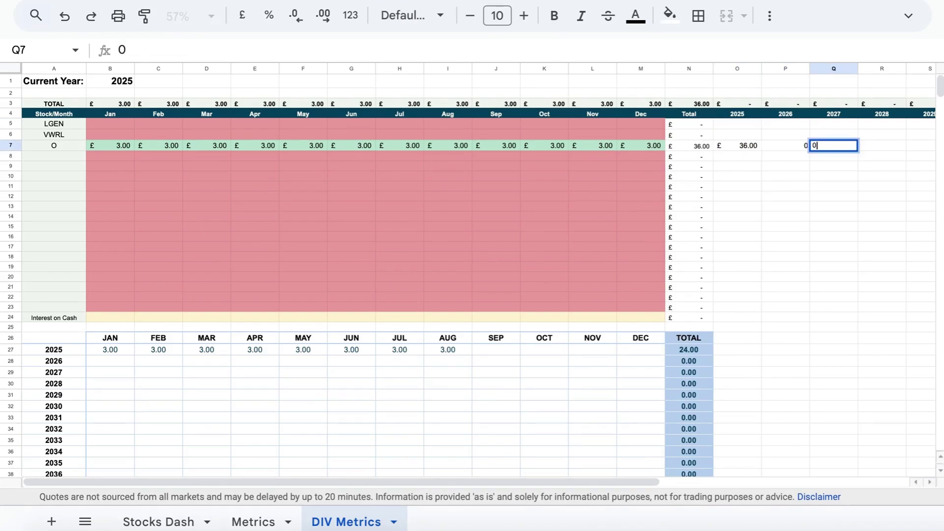
pyautogui.press('Tab')
pyautogui.write('0')
pyautogui.press('Tab')
pyautogui.write('0')
pyautogui.press('Left')
pyautogui.press('Left')
pyautogui.press('Left')
pyautogui.press('Left')
pyautogui.press('Left')
pyautogui.press('Left')
pyautogui.press('Left')
pyautogui.press('Left')
pyautogui.press('Left')
pyautogui.press('Left')
pyautogui.press('Left')
pyautogui.press('Left')
pyautogui.press('Left')
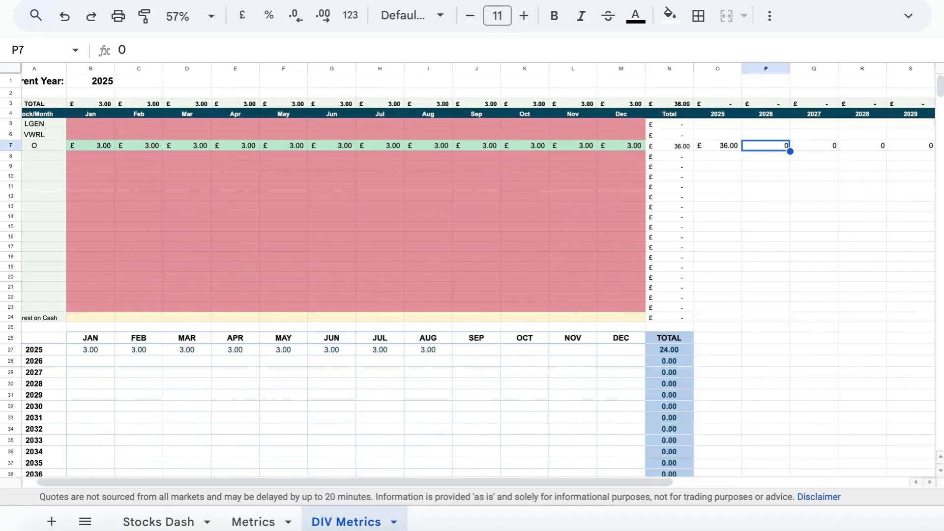
pyautogui.press('Left')
pyautogui.press('Left')
pyautogui.press('Left')
pyautogui.press('Left')
pyautogui.press('Left')
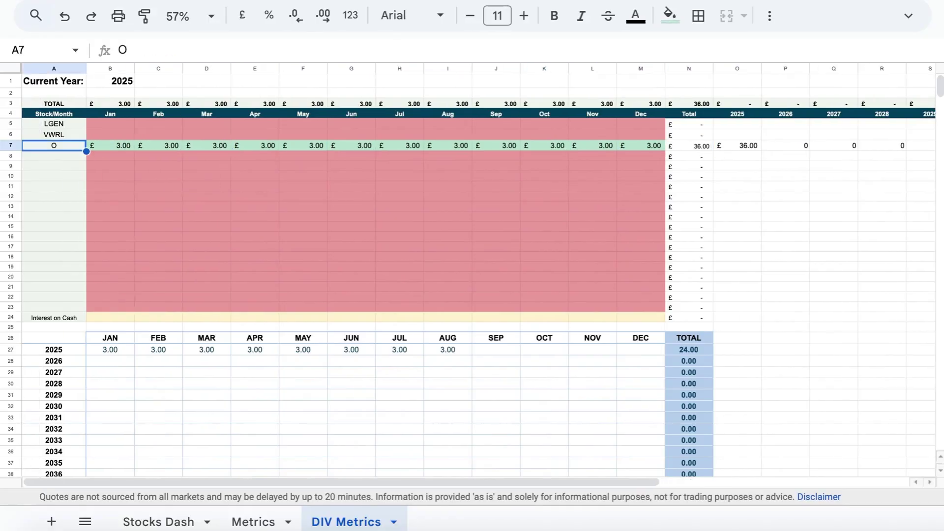
pyautogui.click(740, 145)
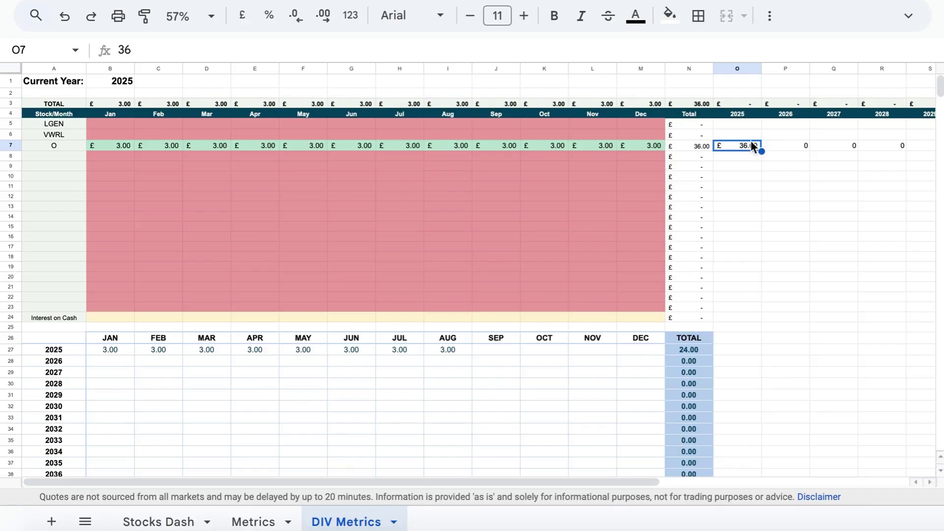
pyautogui.click(786, 139)
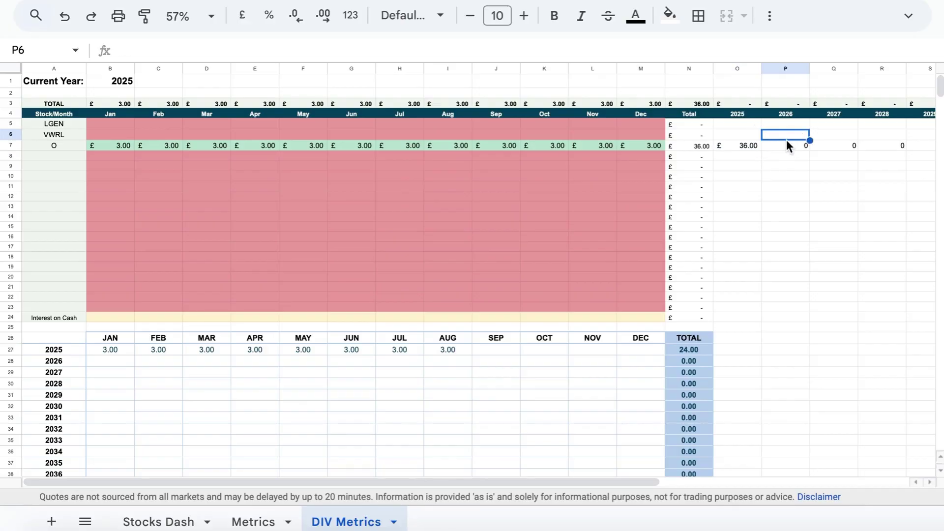
pyautogui.click(752, 137)
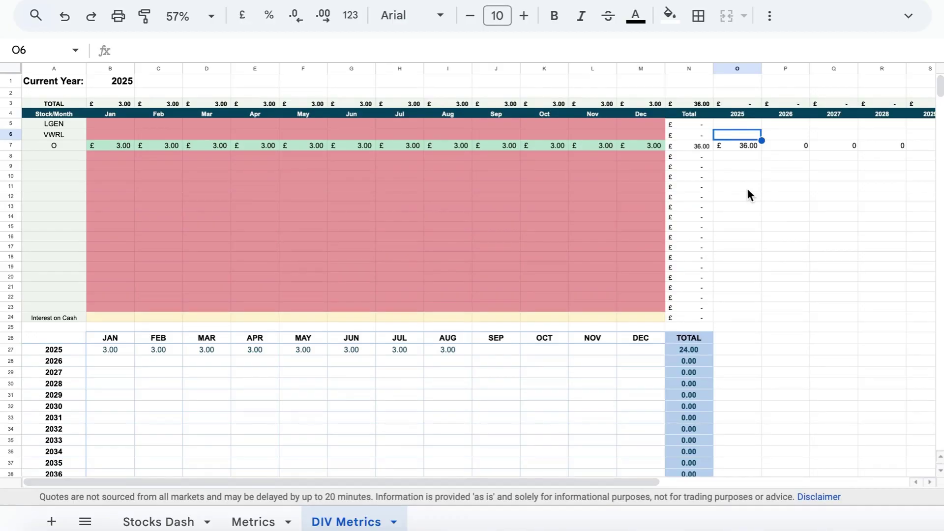
# Return to Stocks Dash and select the Total Dividends scorecard showing £36.00.
pyautogui.click(166, 524)
pyautogui.scroll(5, 616, 162)
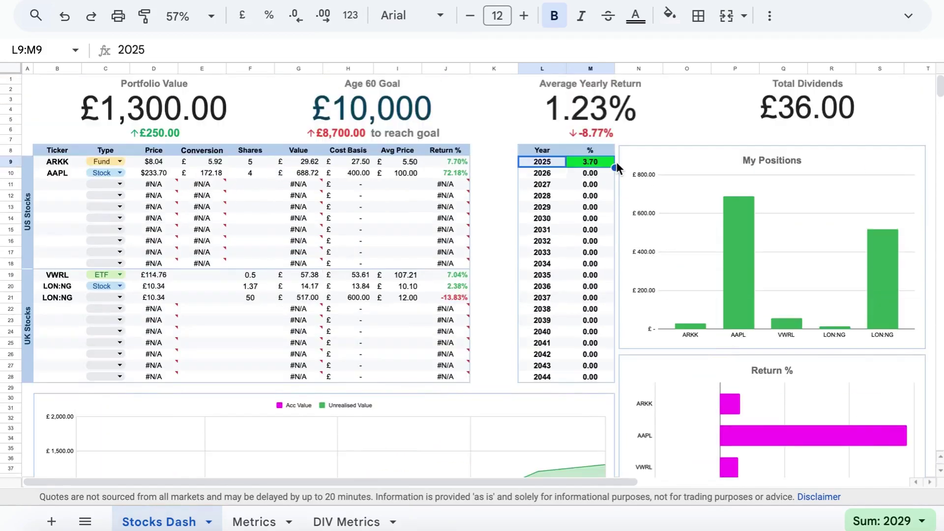
pyautogui.click(793, 120)
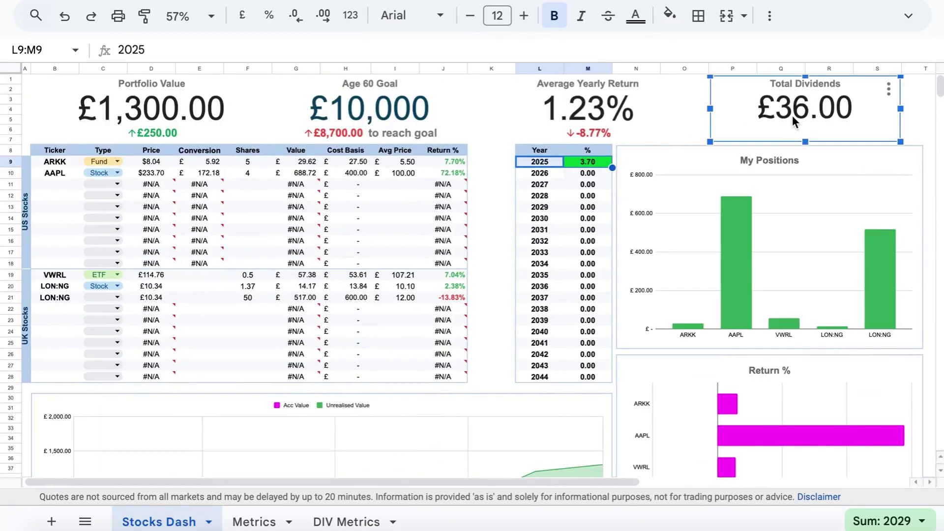